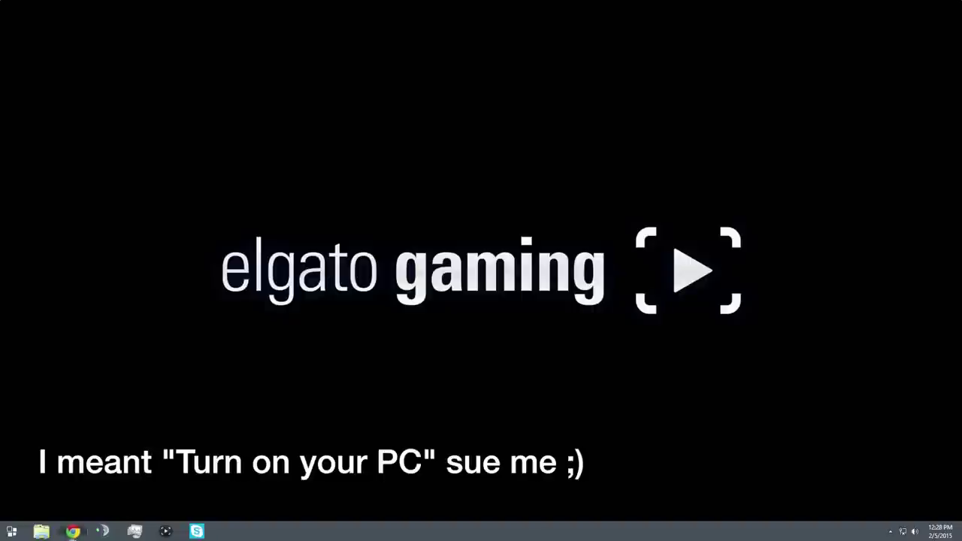
In Chrome, search Google for 'display driver uninstaller' and maximize the browser window
left_click(72, 531)
left_click_drag(202, 16, 264, 56)
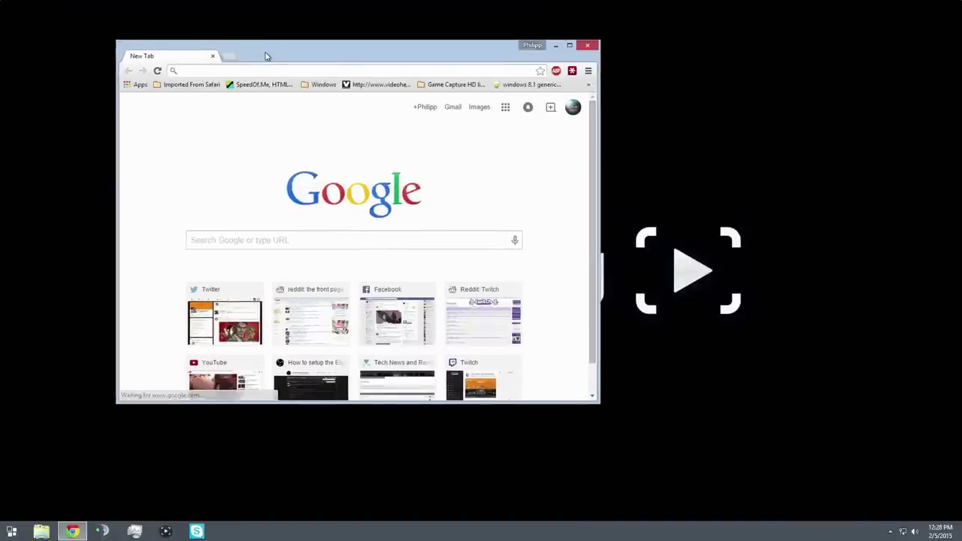
type("display")
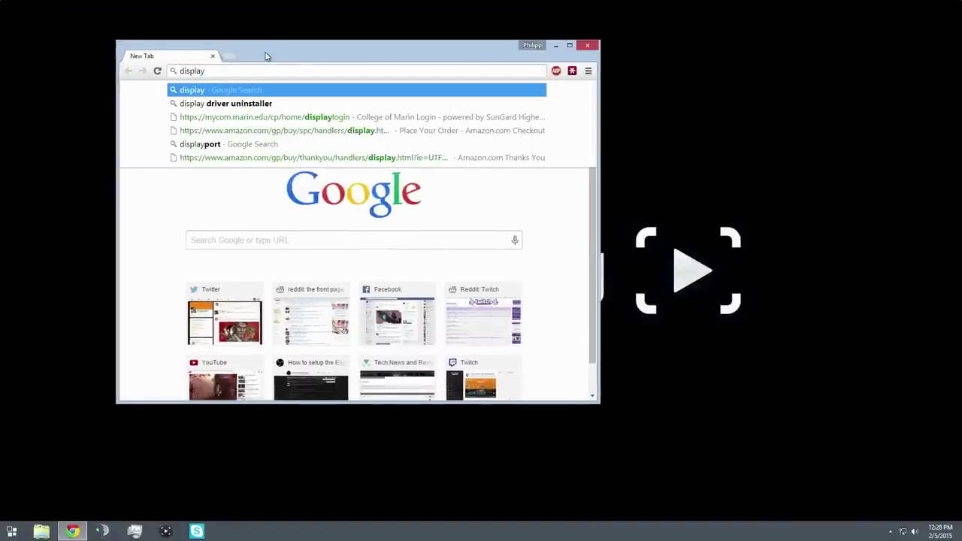
key("Down")
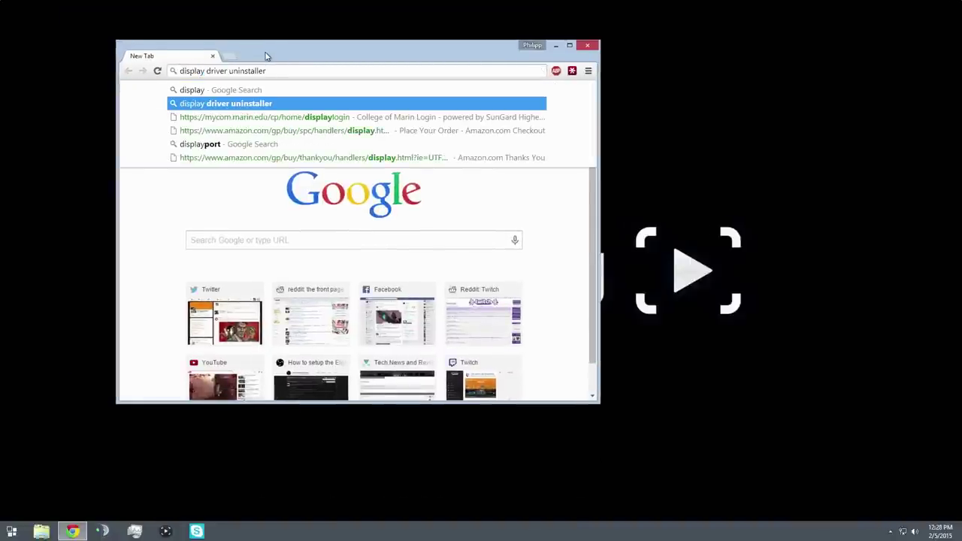
key("Return")
double_click(266, 54)
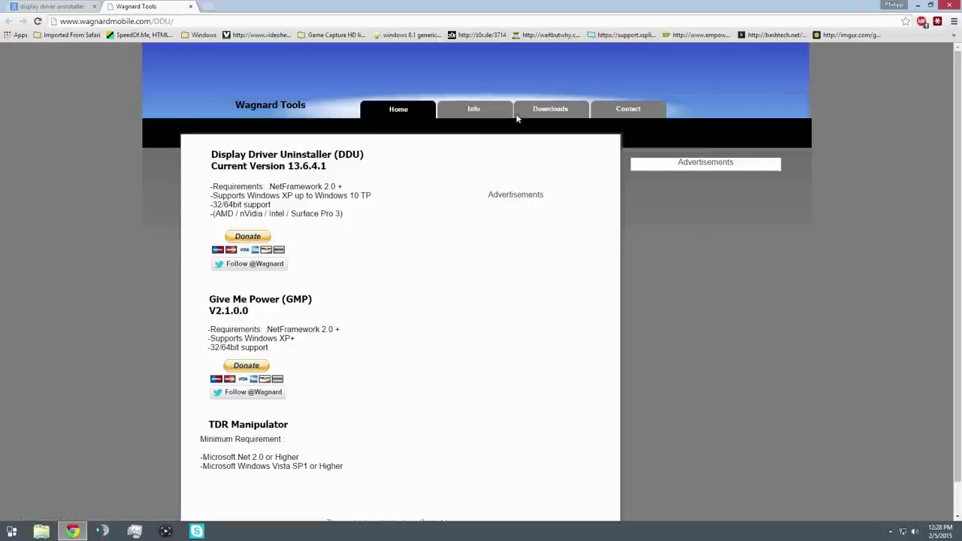
Open the DDU download page and download DDU v13.6.4.1.exe
mouse_move(545, 107)
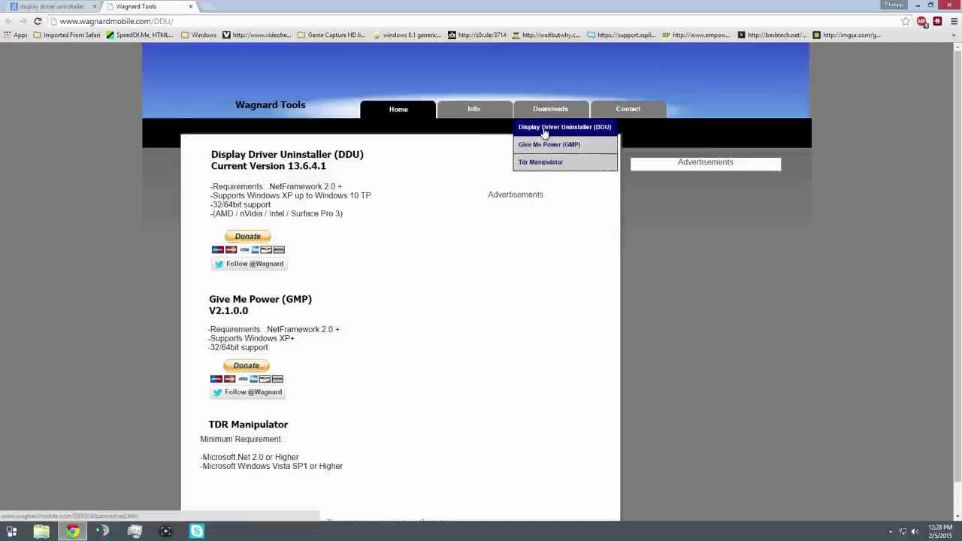
left_click(546, 132)
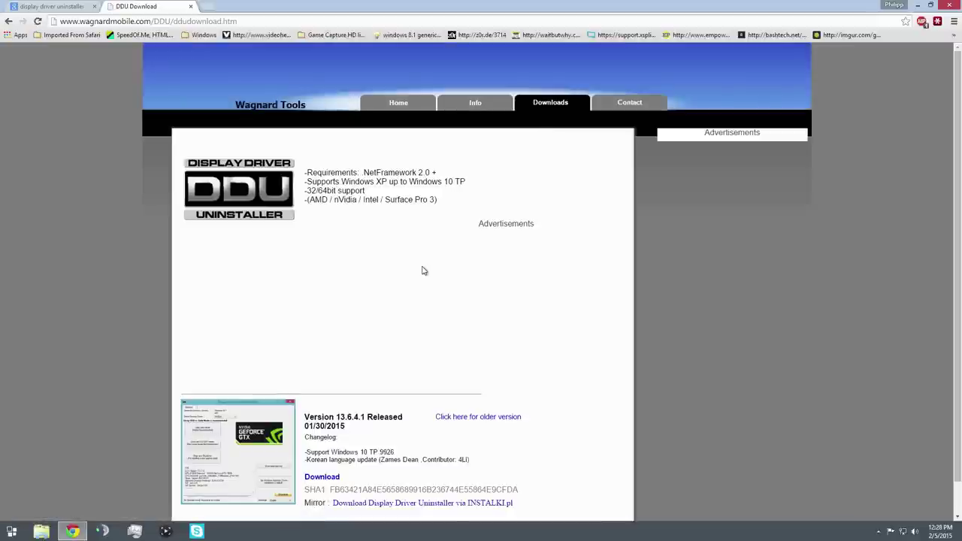
scroll(342, 282, "down", 1)
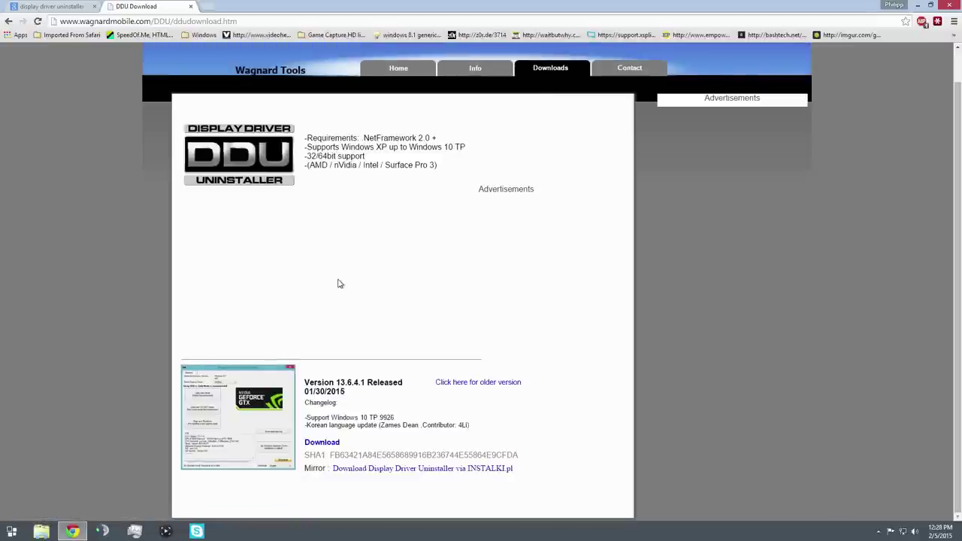
left_click(323, 445)
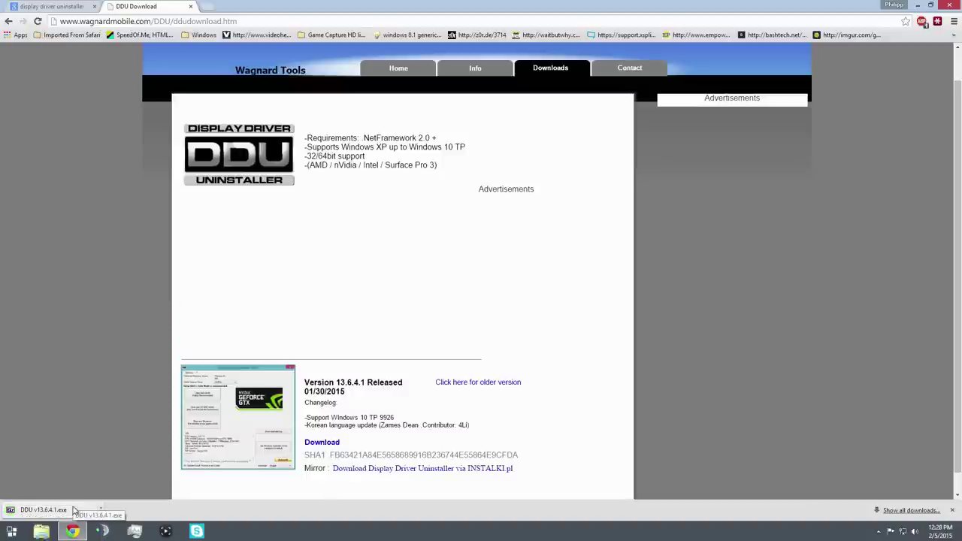
Show the DDU download in its folder and extract DDU v13.6.4.1.exe into Downloads
left_click(101, 509)
left_click(125, 478)
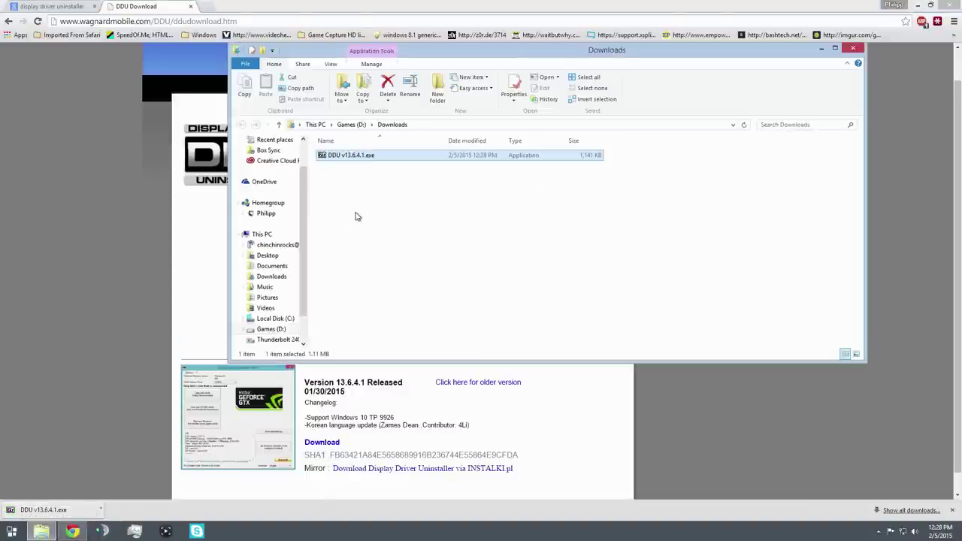
left_click(356, 217)
double_click(366, 158)
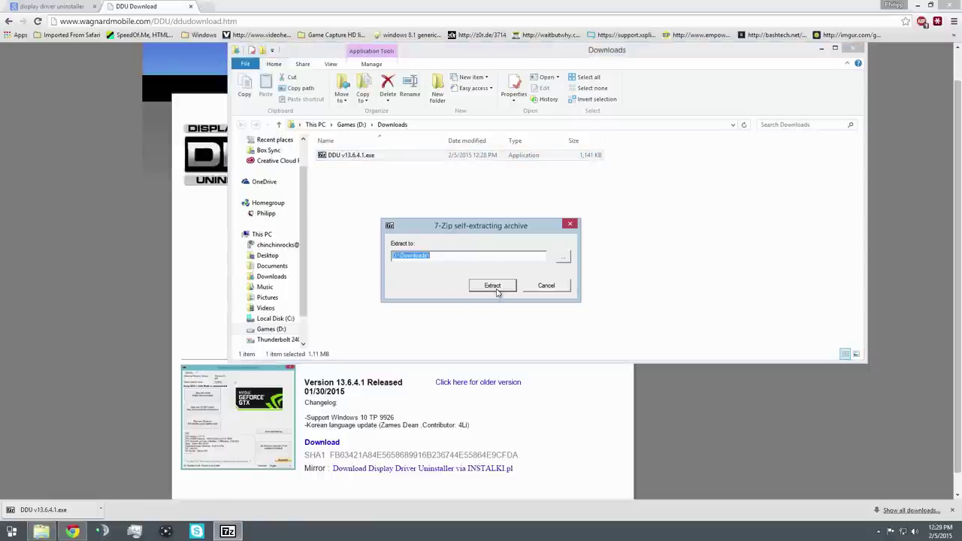
left_click(492, 286)
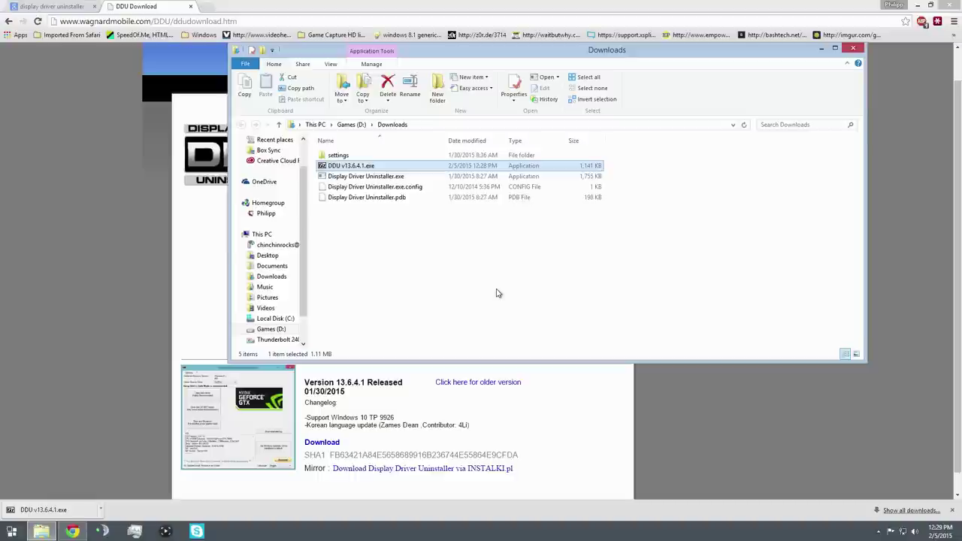
Launch Display Driver Uninstaller.exe from the extracted files
left_click(496, 293)
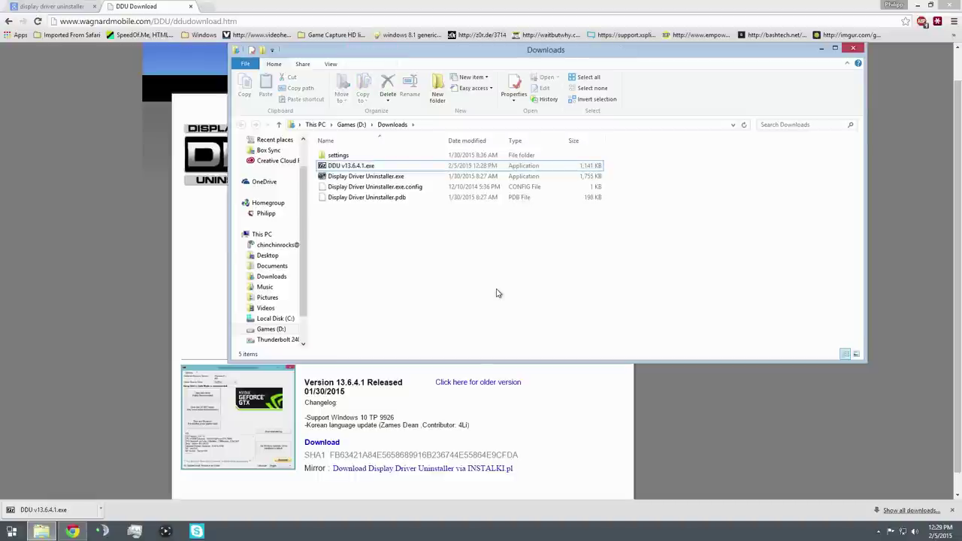
left_click(353, 179)
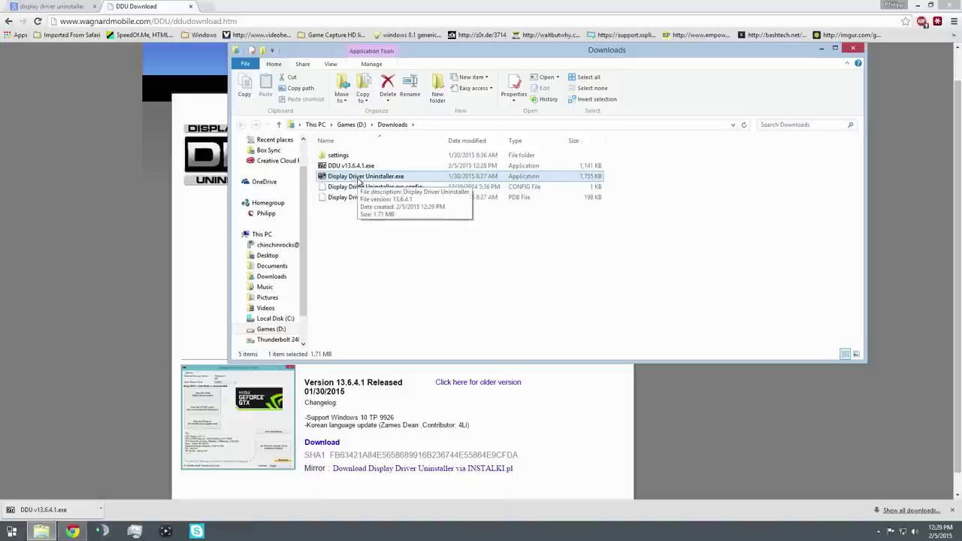
double_click(358, 179)
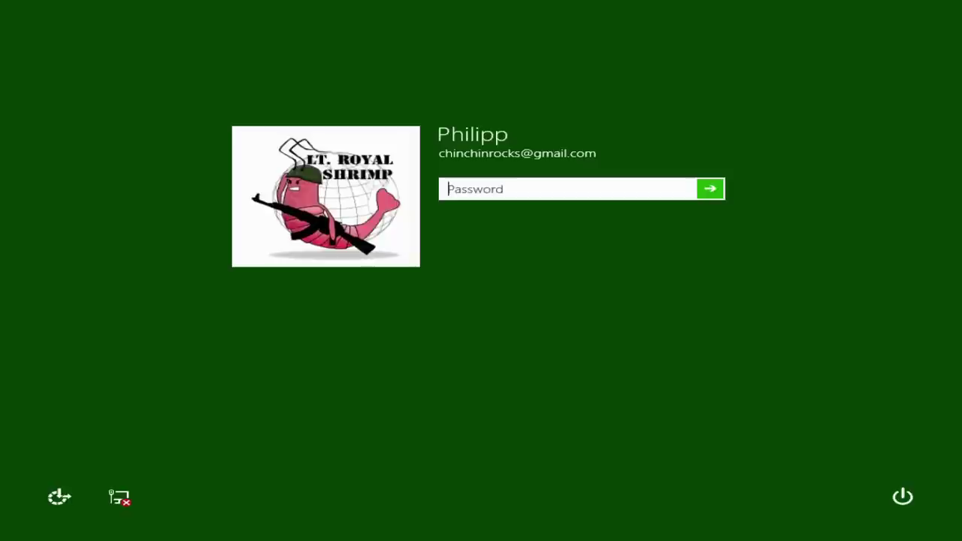
Enter the account password in the Password box to sign in to Safe Mode
type("••••••••••••")
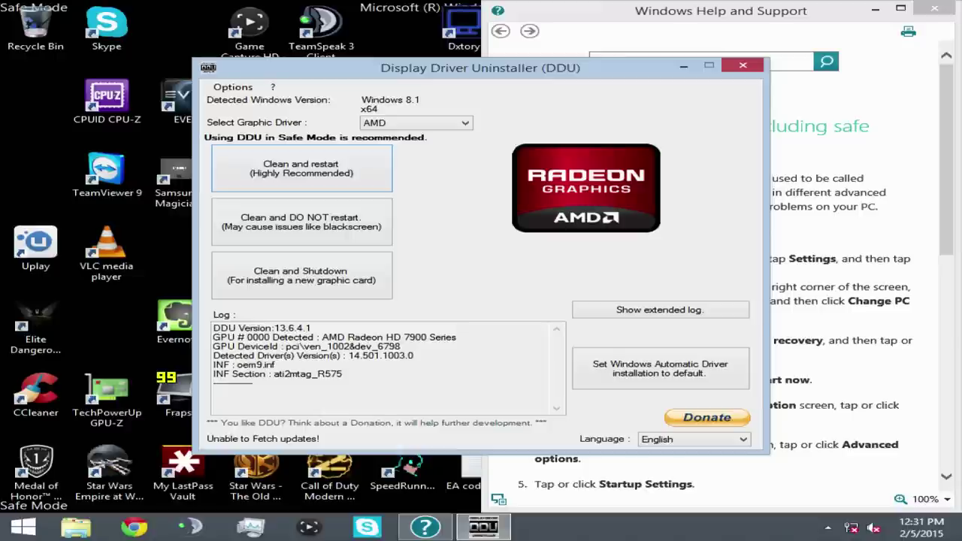
Close Windows Help and Support, reposition the DDU window, and view the graphic driver choices
left_click(788, 58)
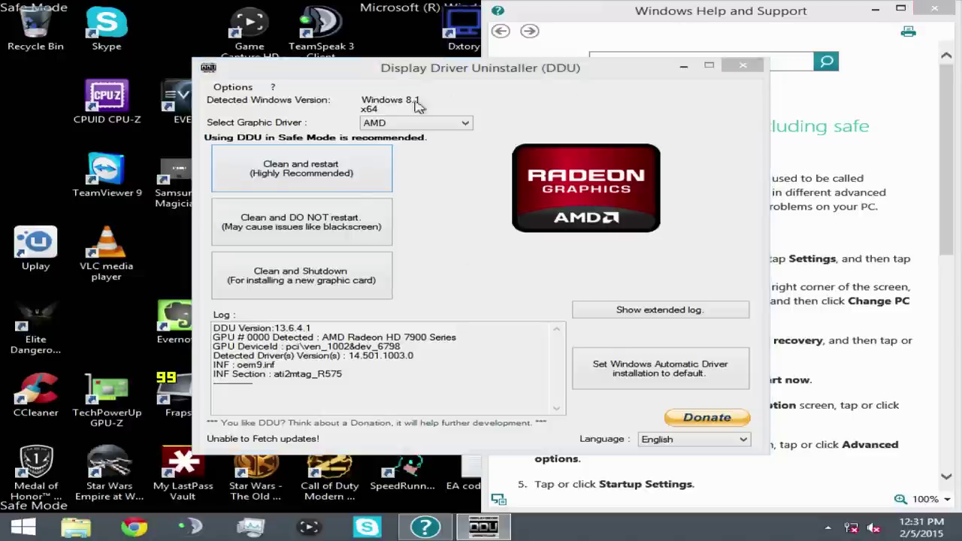
left_click_drag(477, 73, 455, 74)
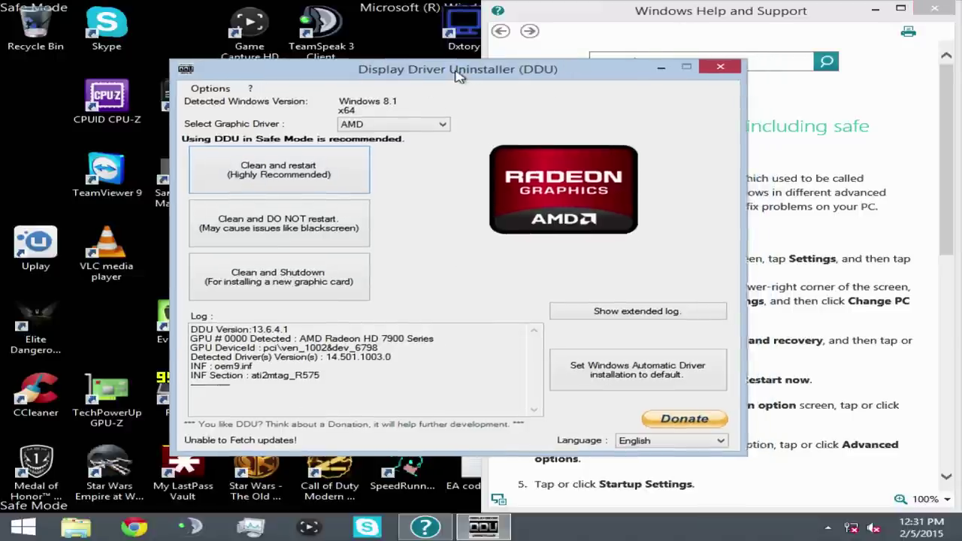
left_click(925, 12)
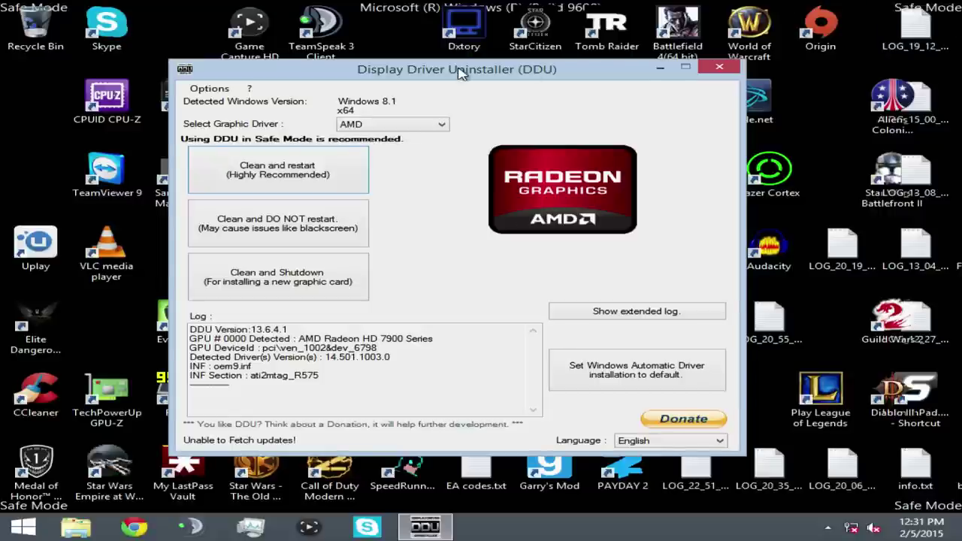
left_click_drag(459, 72, 481, 69)
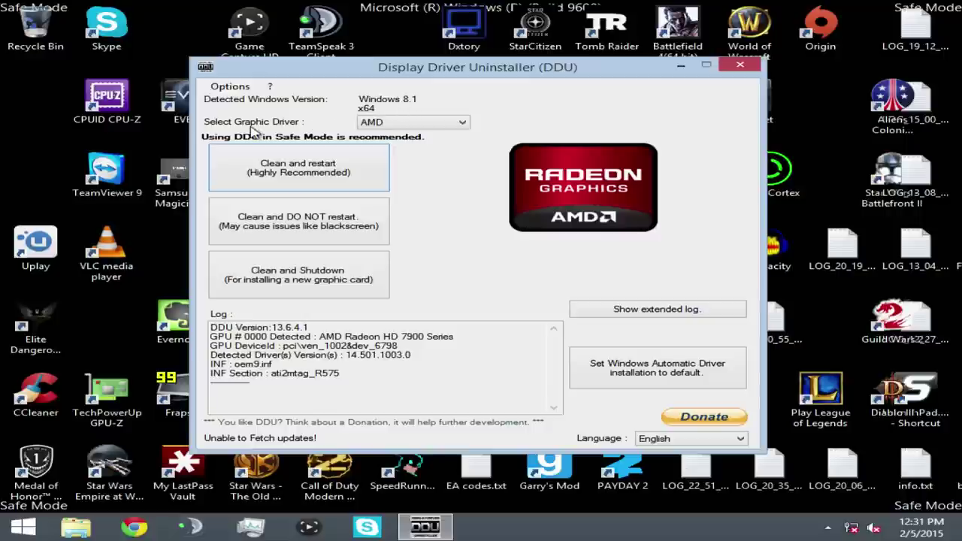
left_click(412, 122)
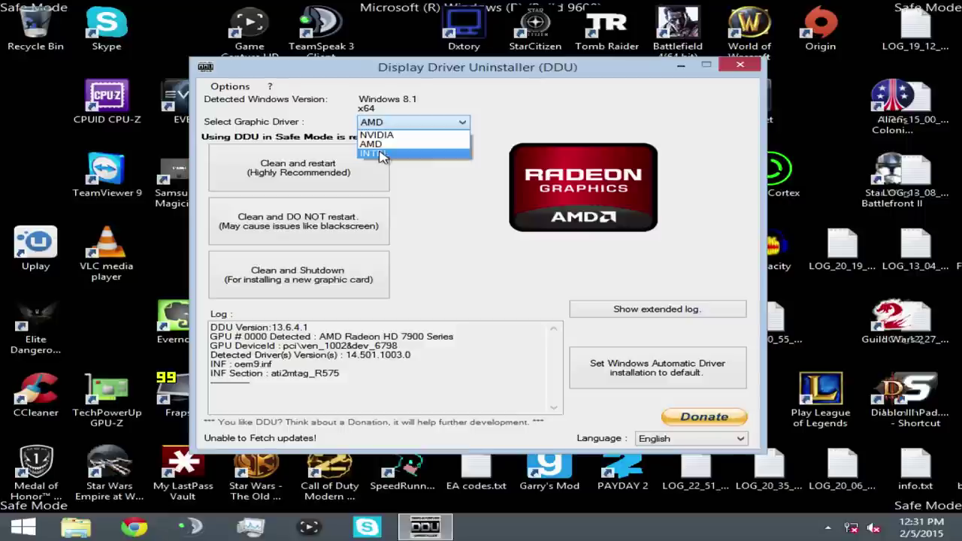
left_click(376, 144)
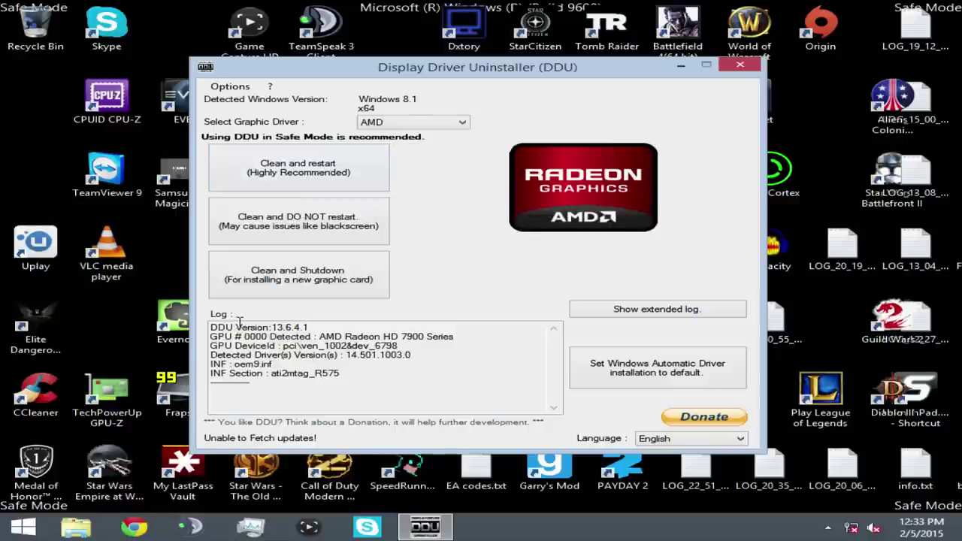
Check the Radeon HD 7900 entry in DDU's log, then run 'Clean and restart (Highly Recommended)'
left_click_drag(236, 328, 211, 335)
left_click_drag(345, 336, 425, 336)
left_click(405, 336)
left_click(426, 336)
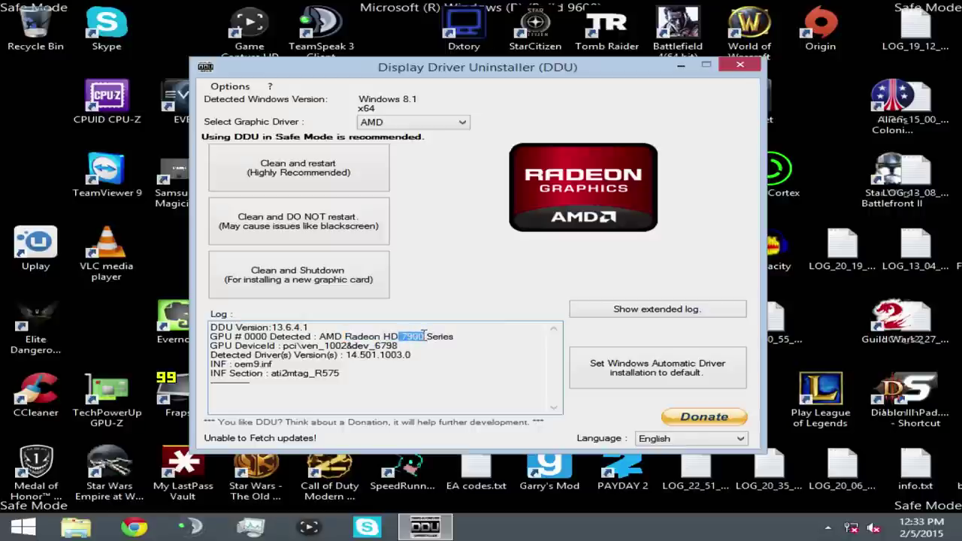
left_click(425, 336)
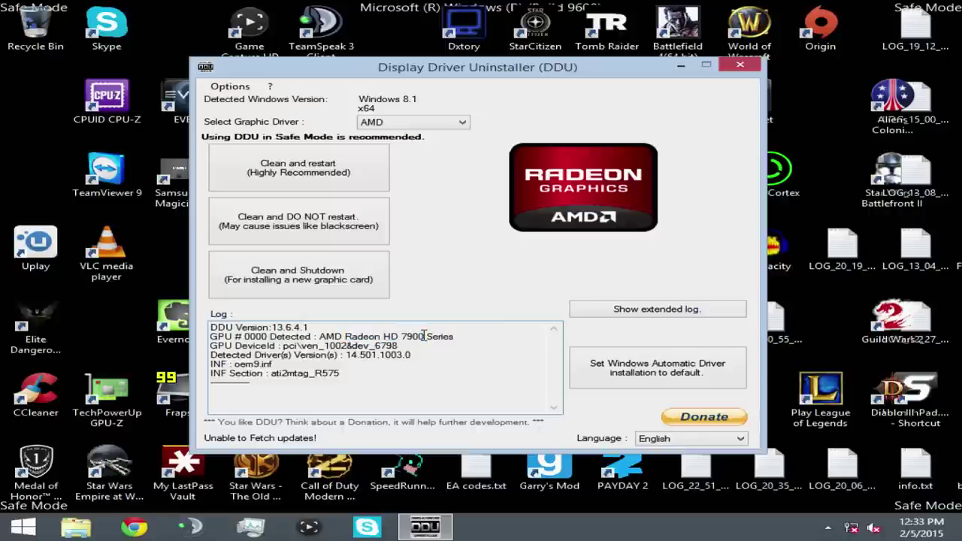
left_click(331, 184)
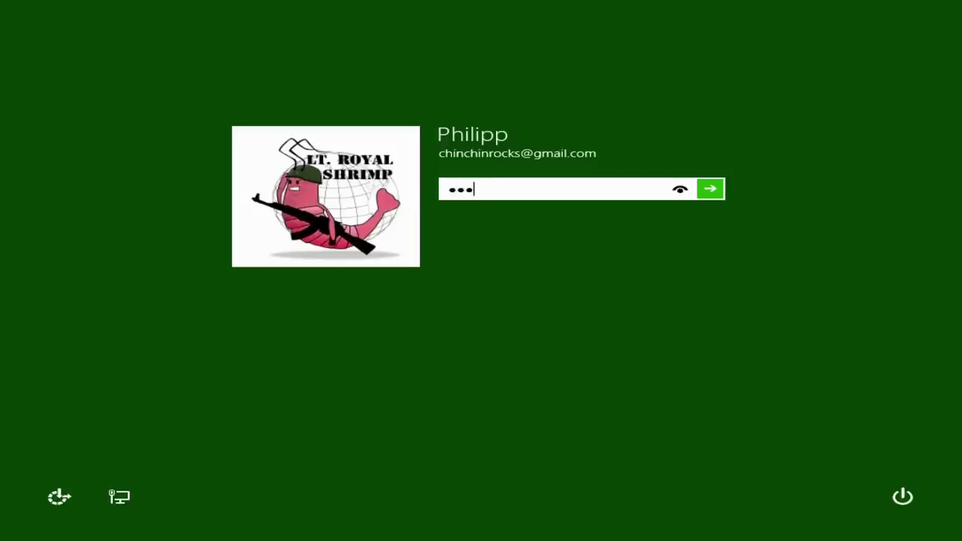
type("***")
Enter the account password and submit it to sign in after the DDU reboot
key("Return")
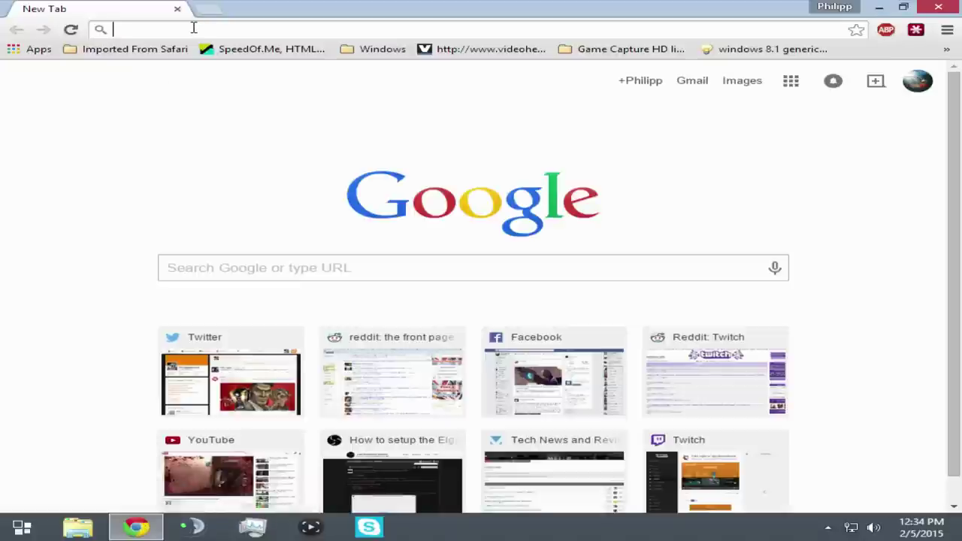
Search Google for 'Amd' and open AMD's Download Drivers page
type("Amd")
key("Return")
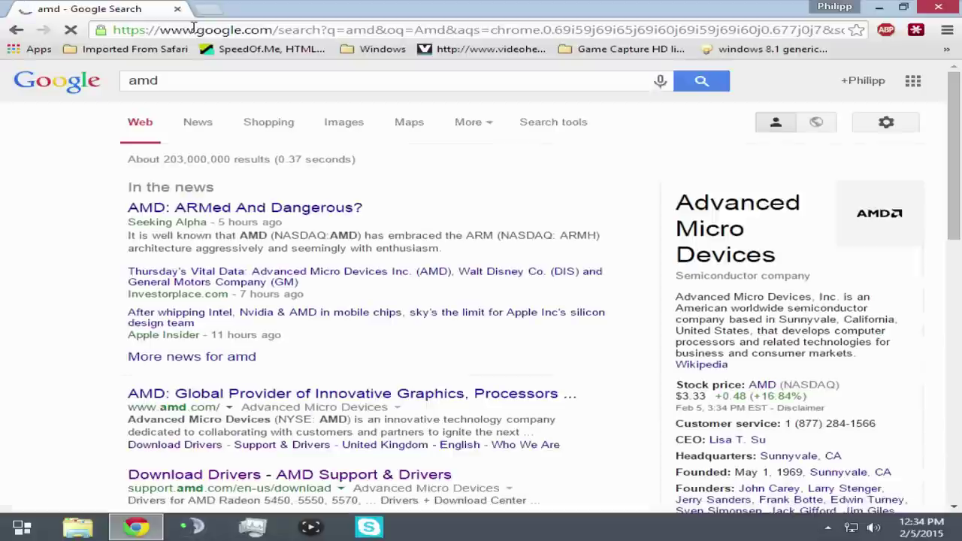
scroll(248, 225, "down", 2)
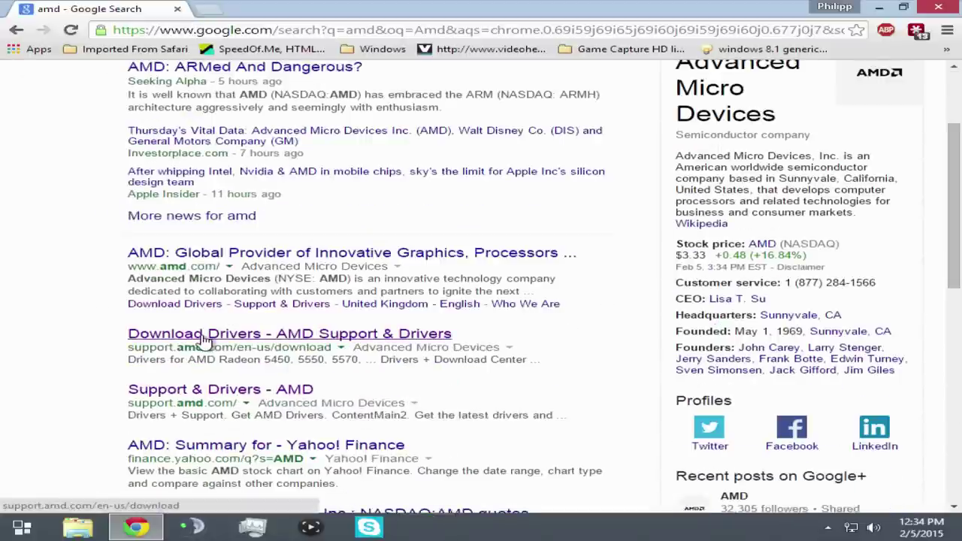
left_click(204, 335)
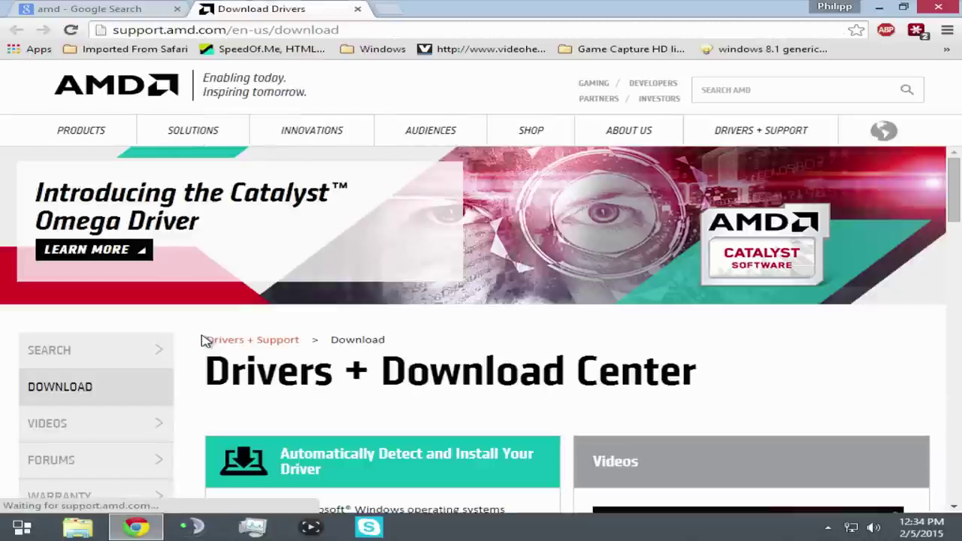
scroll(443, 327, "down", 2)
scroll(444, 327, "down", 3)
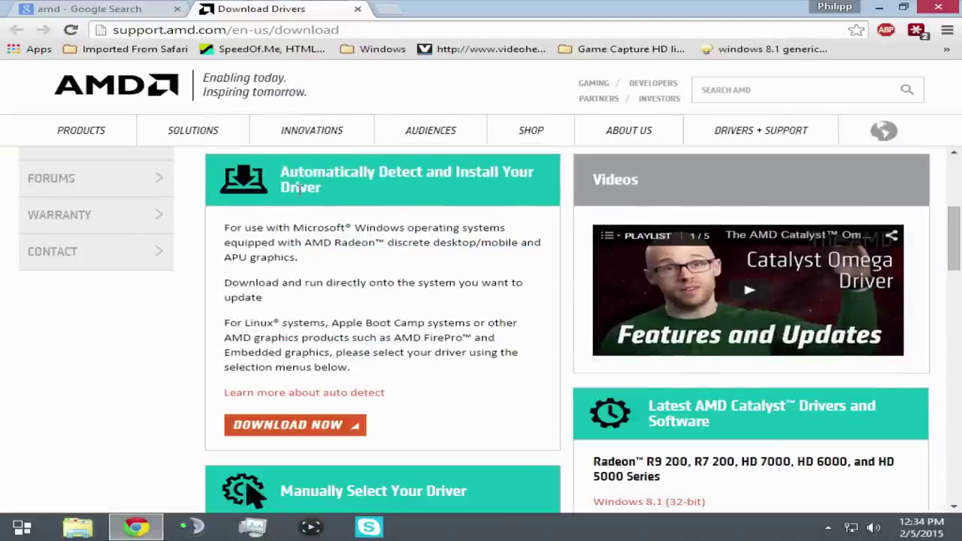
left_click_drag(317, 174, 379, 174)
left_click(301, 184)
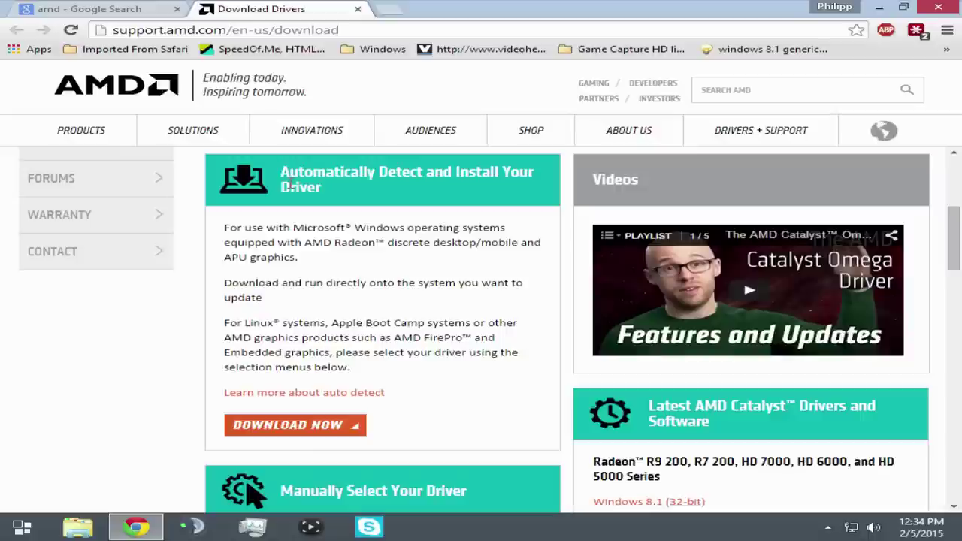
Open the Radeon HD 7000 Windows 8.1 (64-bit) page and download the Catalyst Software Suite
scroll(556, 266, "down", 2)
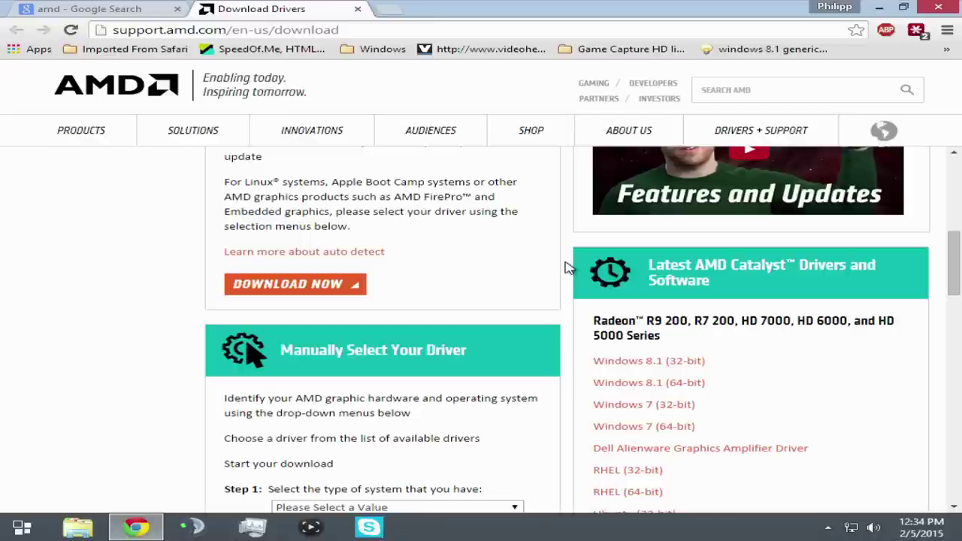
scroll(556, 267, "down", 2)
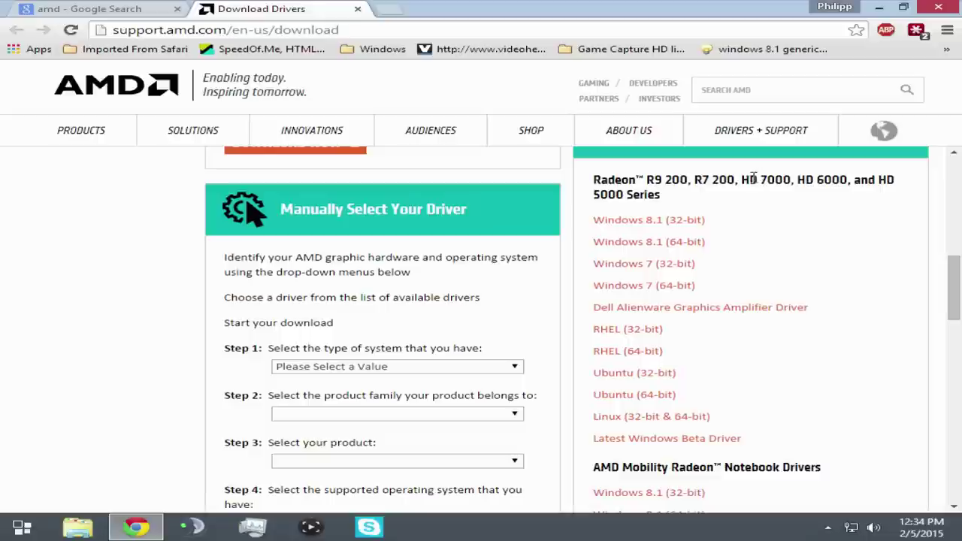
left_click_drag(739, 180, 793, 178)
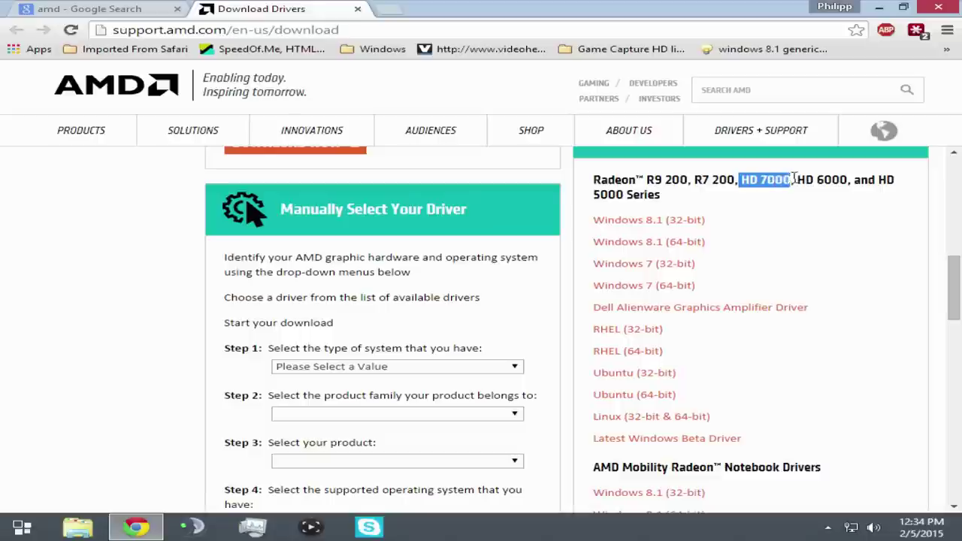
left_click(622, 248)
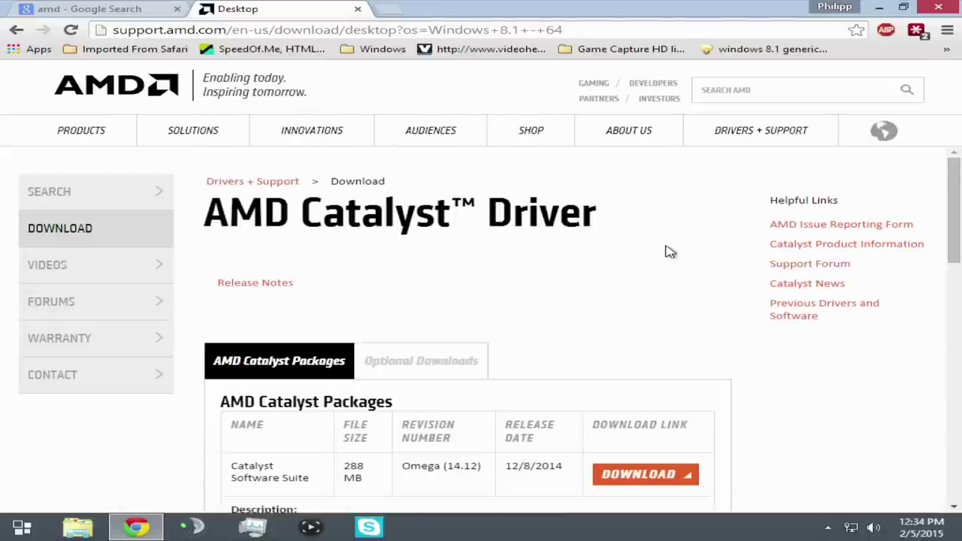
scroll(606, 262, "down", 6)
scroll(201, 294, "up", 5)
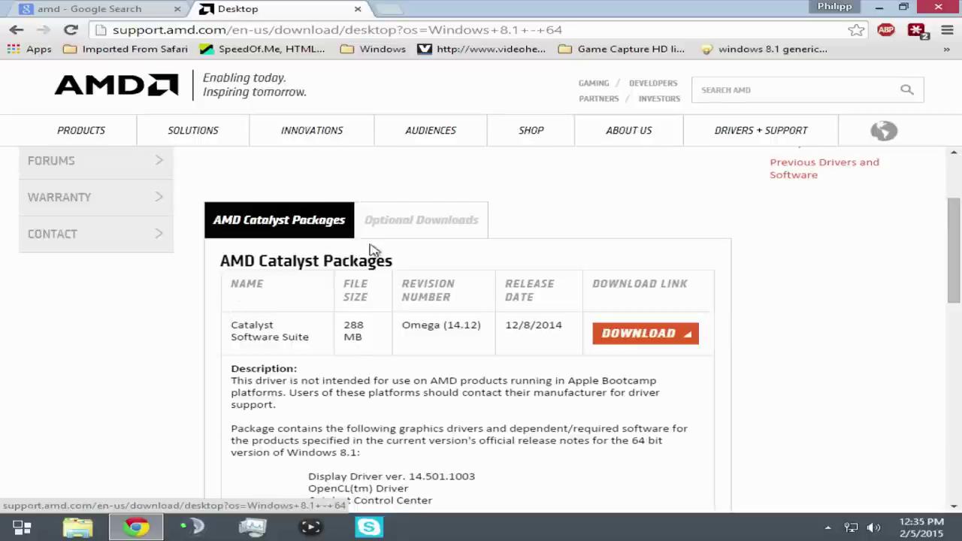
left_click(669, 338)
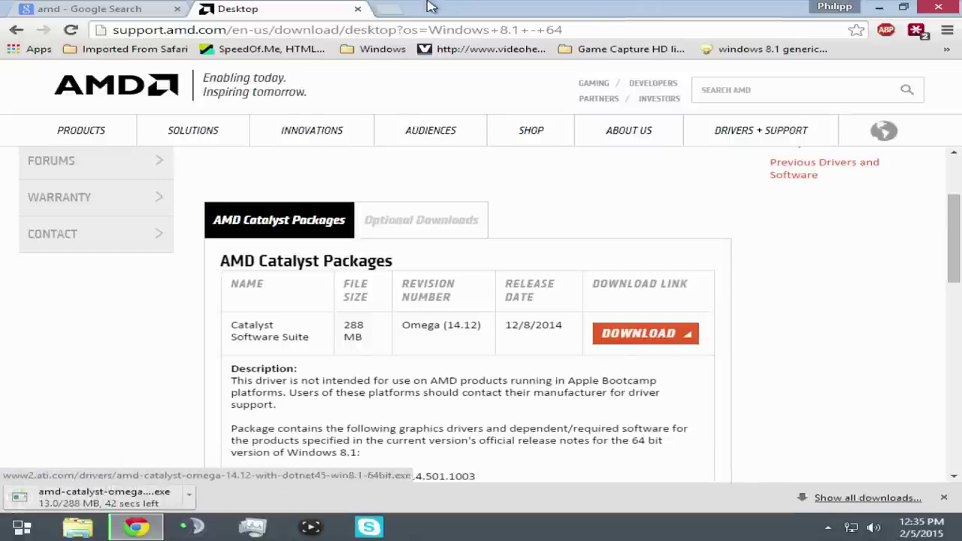
In a new tab, search Google for 'nvidia' and open NVIDIA's driver downloads page
left_click(388, 9)
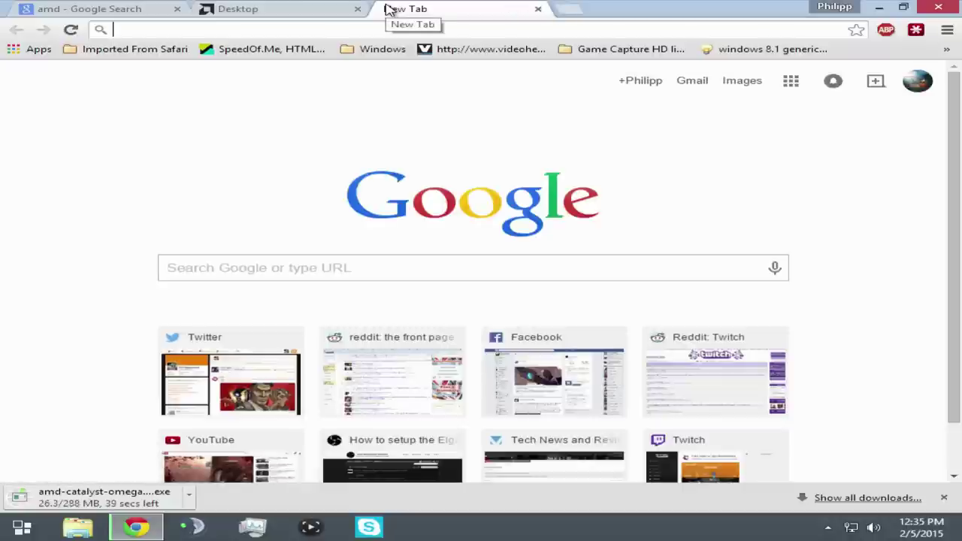
type("nvidi")
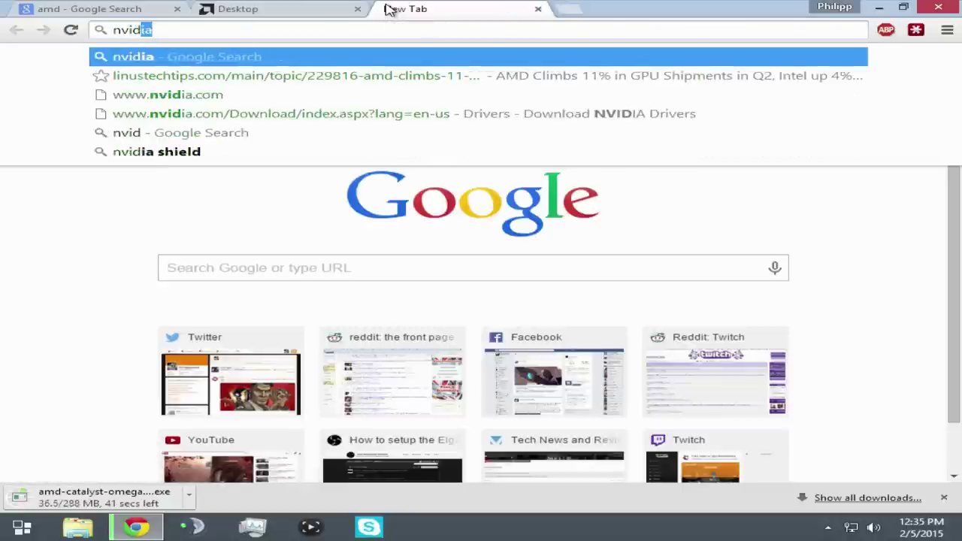
type("ant&ion=1&espv=2&ie=UTF-8")
key("Return")
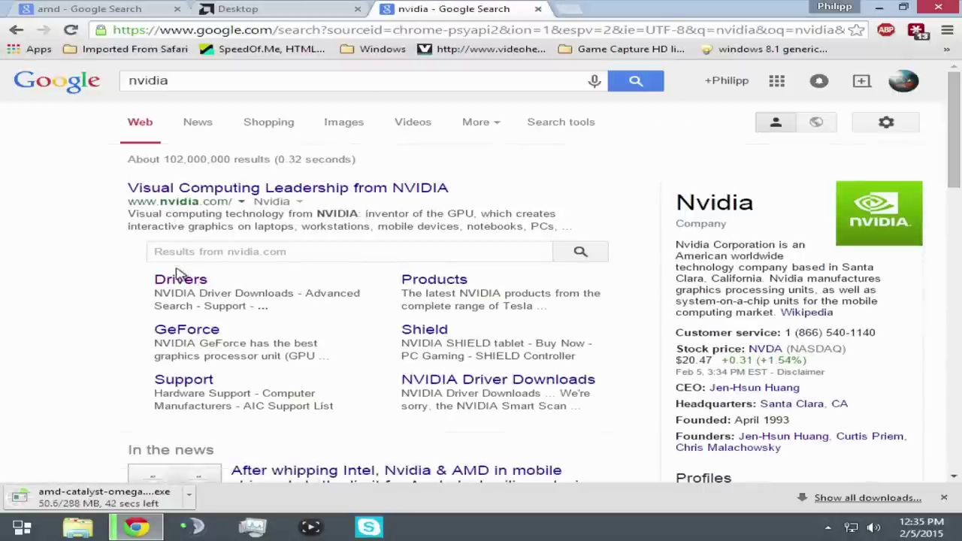
left_click(180, 280)
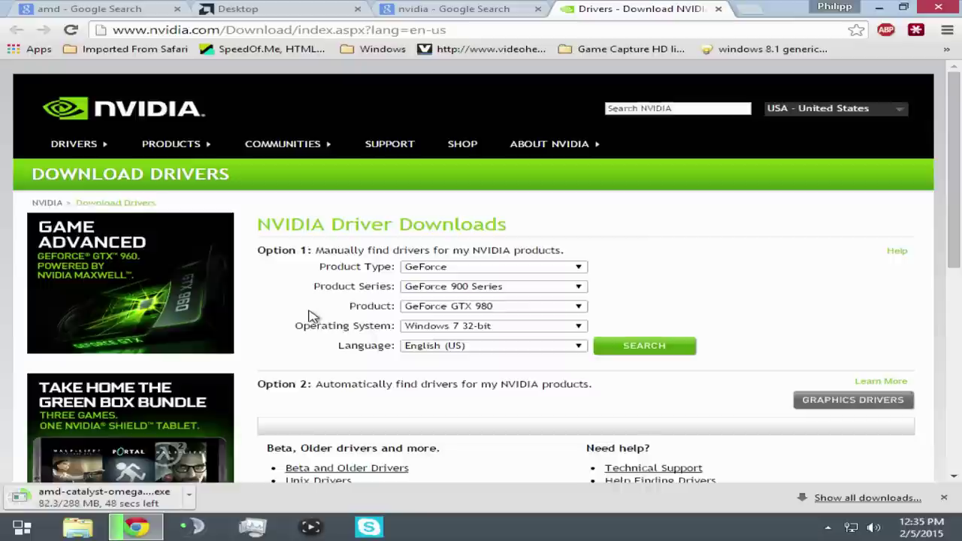
scroll(311, 316, "down", 1)
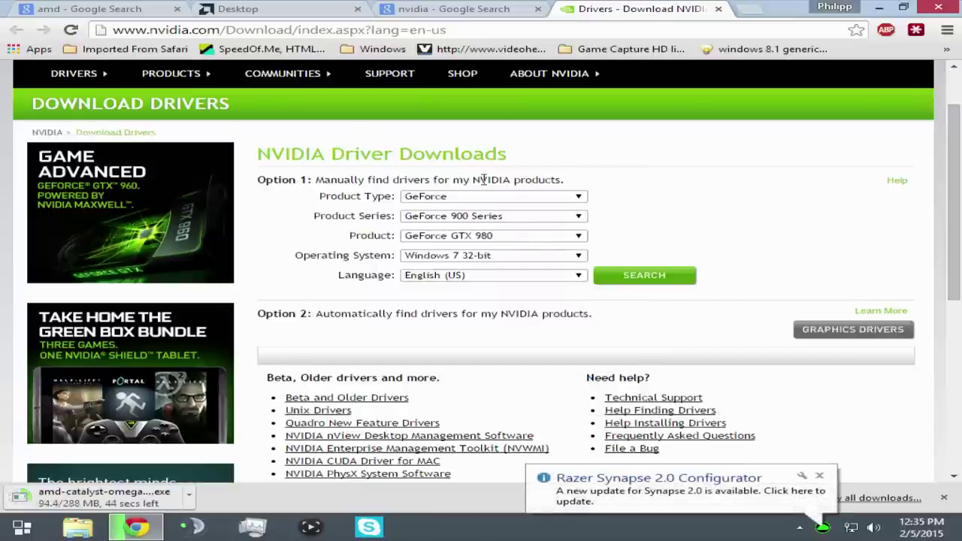
Search for the GeForce GTX 980 driver for Windows 8.1 64-bit, English (US)
left_click(507, 196)
left_click(488, 206)
left_click(470, 217)
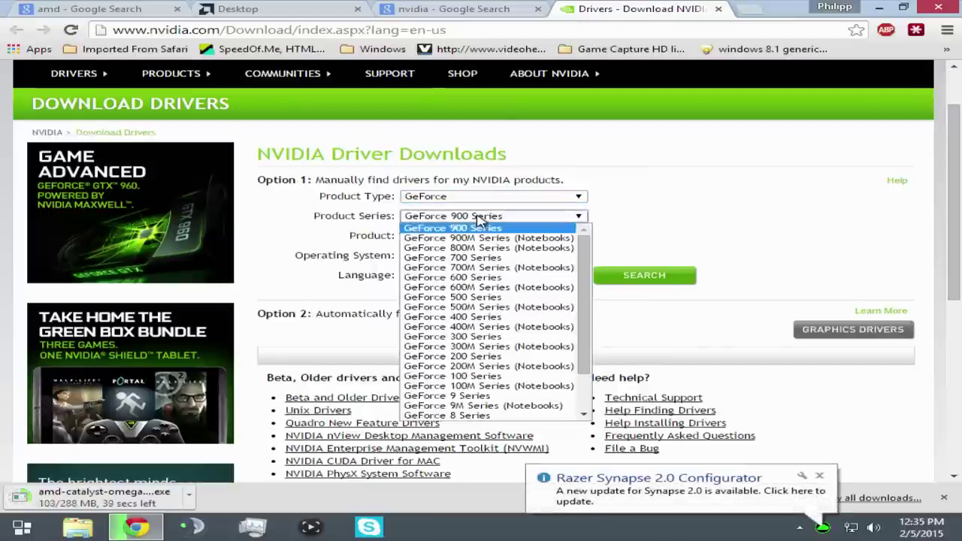
left_click(475, 224)
left_click(488, 235)
left_click(488, 248)
left_click(488, 252)
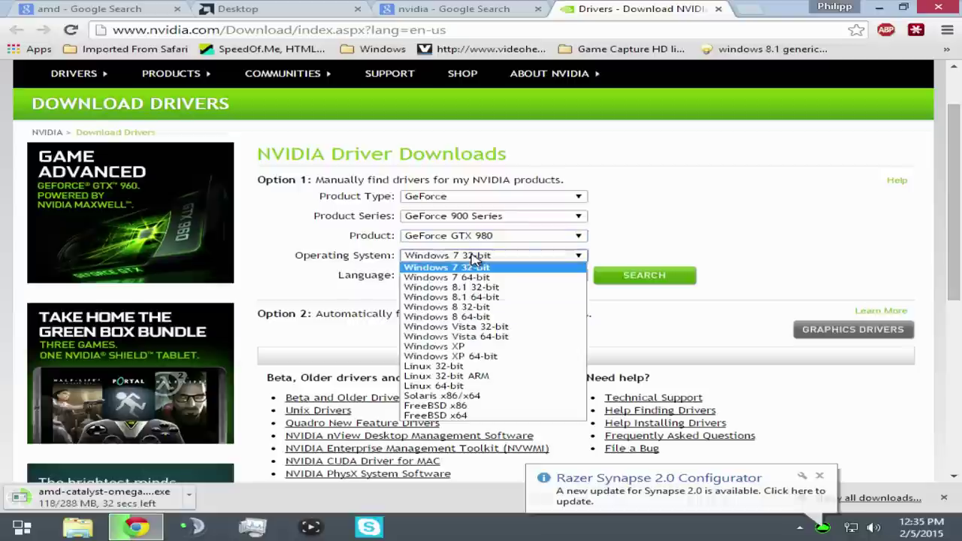
left_click(485, 280)
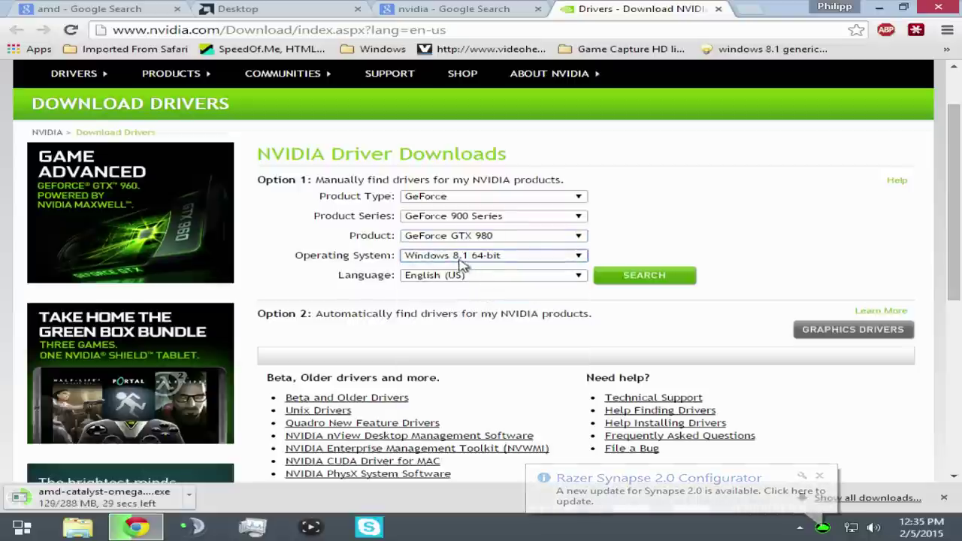
left_click(481, 276)
left_click(588, 279)
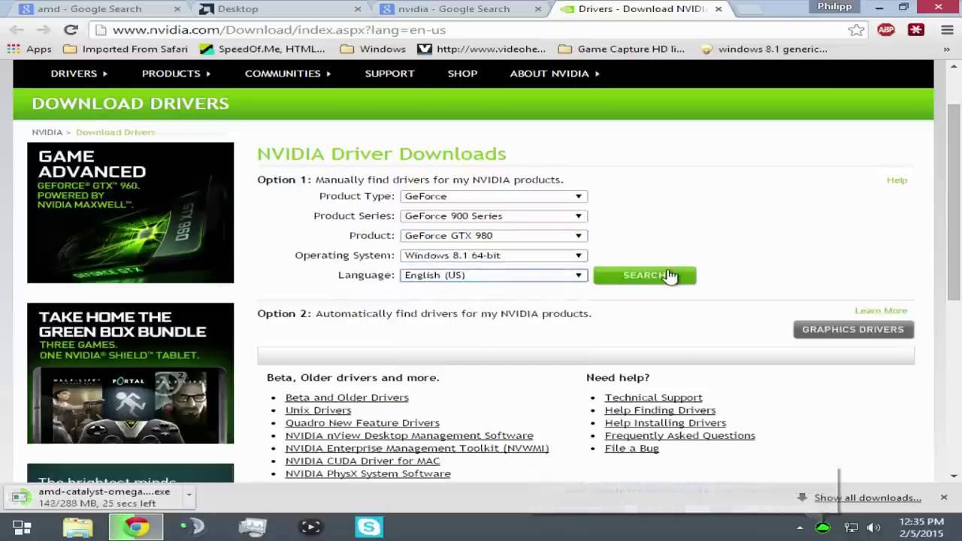
left_click(666, 275)
Go back to the driver form and highlight the Option 2 automatic detection text
scroll(372, 290, "down", 2)
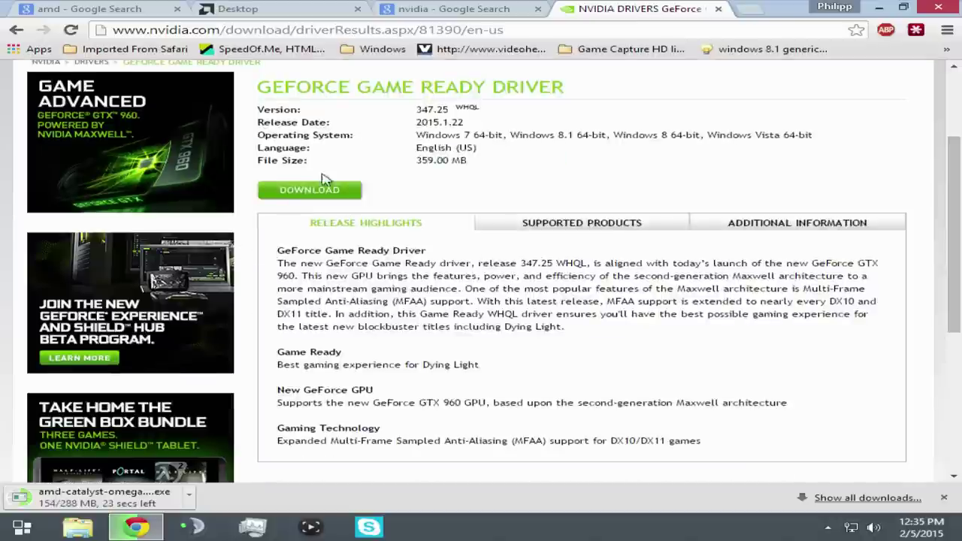
key("alt+Left")
scroll(661, 226, "down", 2)
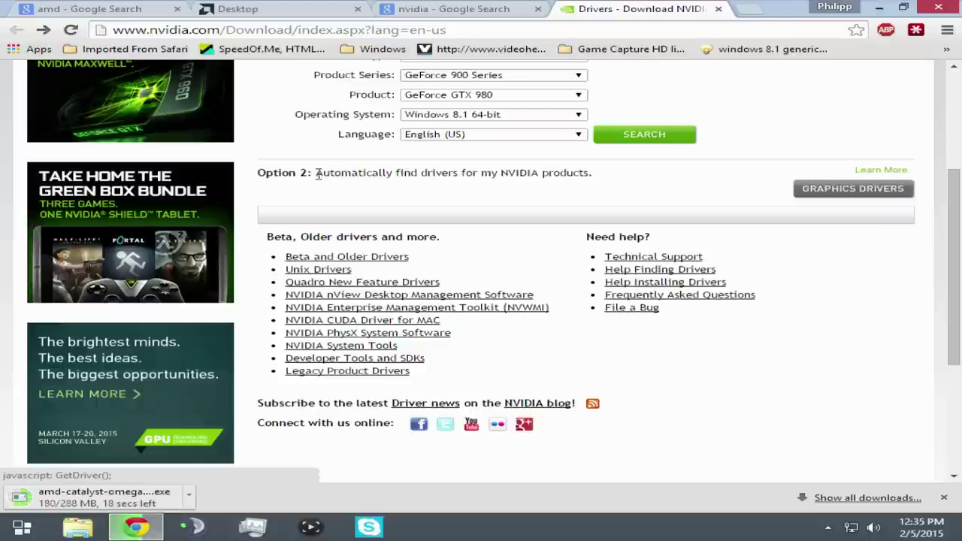
left_click_drag(260, 175, 311, 174)
left_click_drag(371, 172, 510, 172)
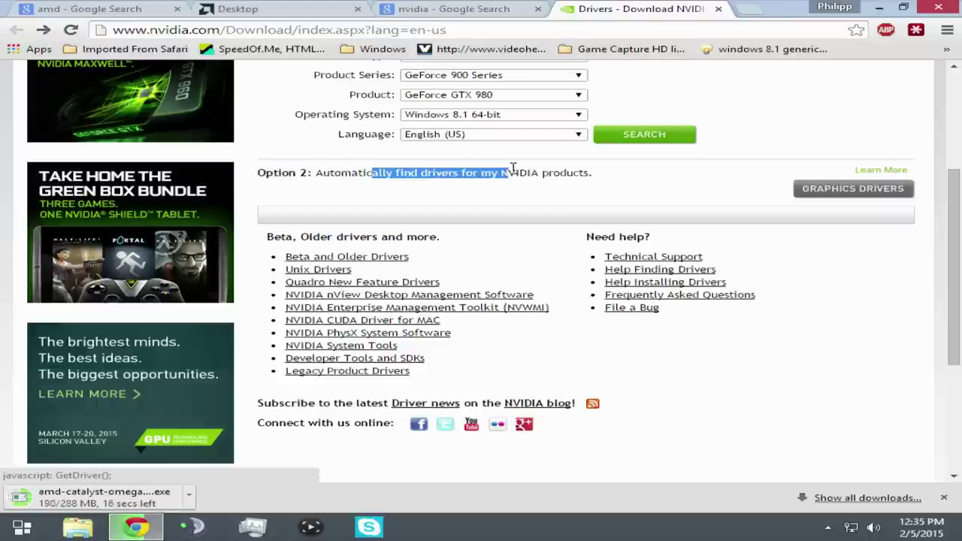
left_click(425, 177)
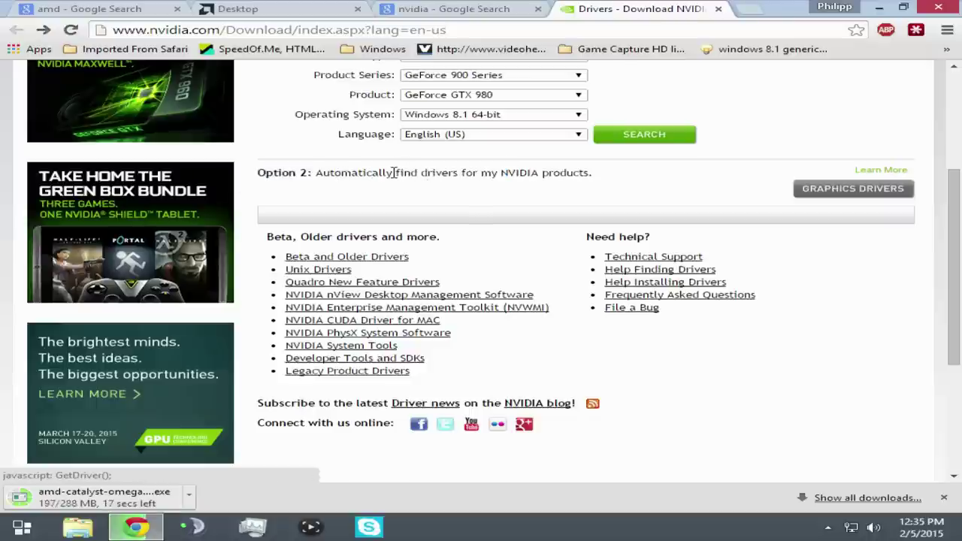
left_click_drag(390, 173, 460, 172)
left_click(538, 174)
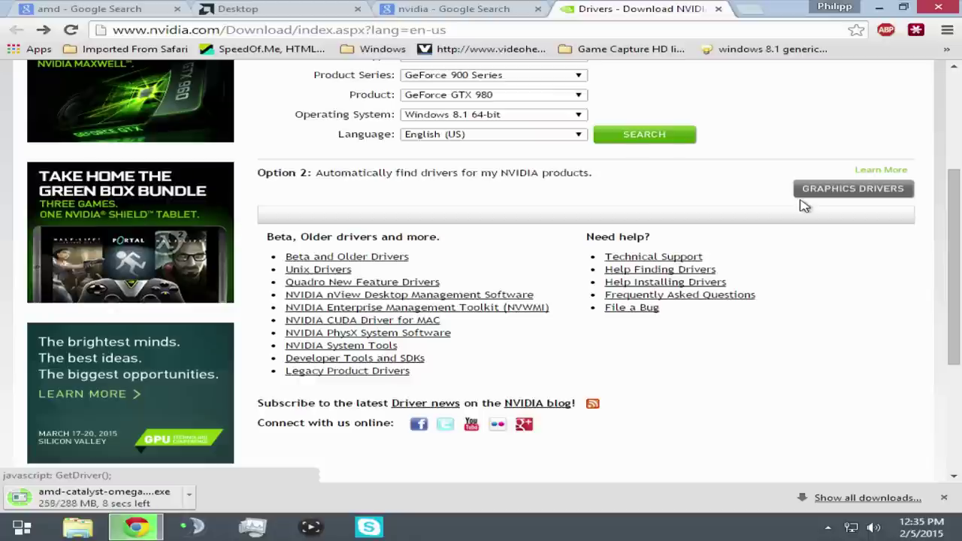
Switch to the AMD tab, close the NVIDIA tabs, and run and extract the downloaded Catalyst package
left_click(323, 9)
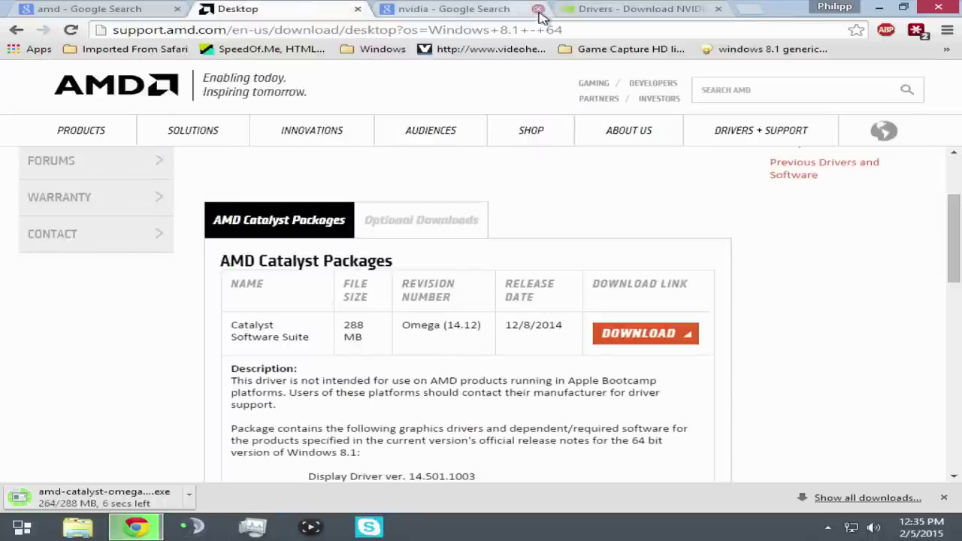
left_click(538, 10)
left_click(539, 11)
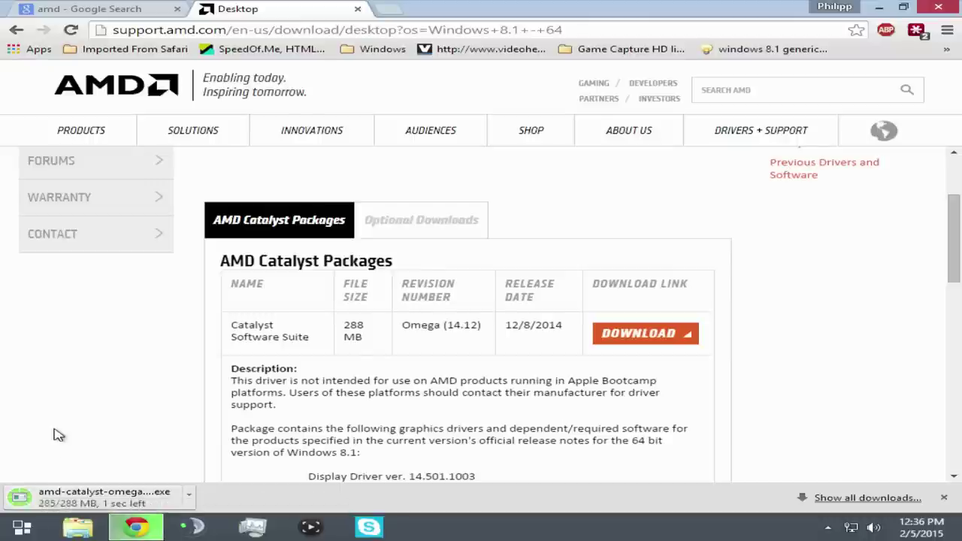
left_click(63, 498)
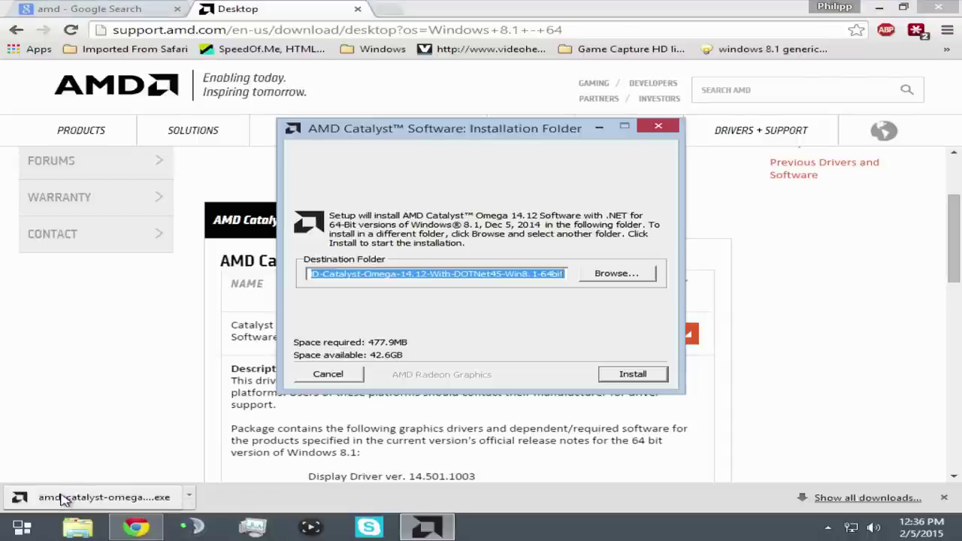
left_click(638, 381)
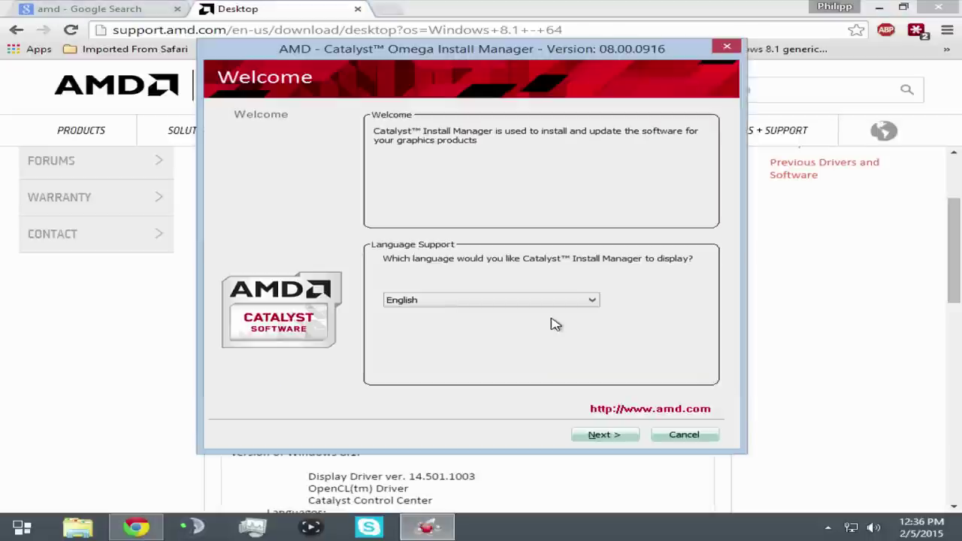
Leave the installer language on English and continue past the Welcome page
left_click(556, 305)
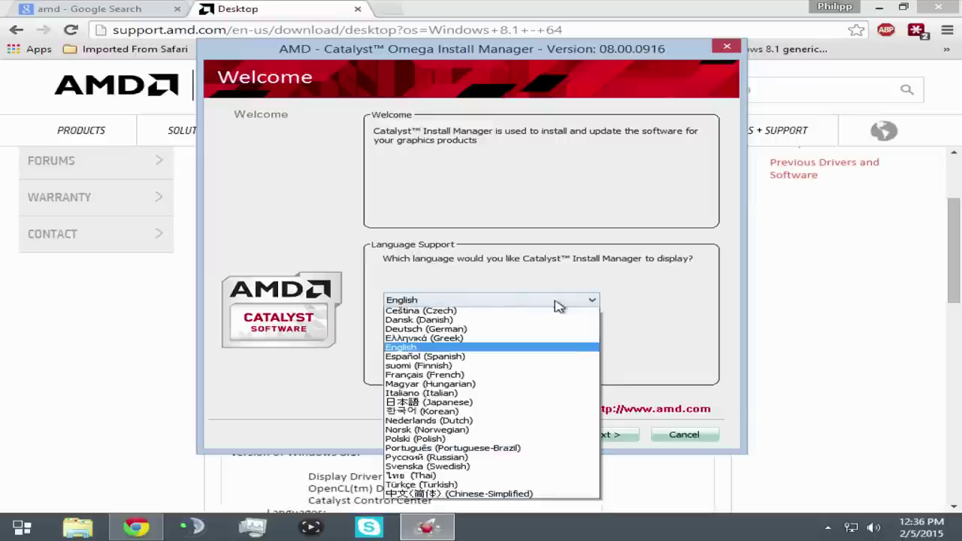
left_click(558, 305)
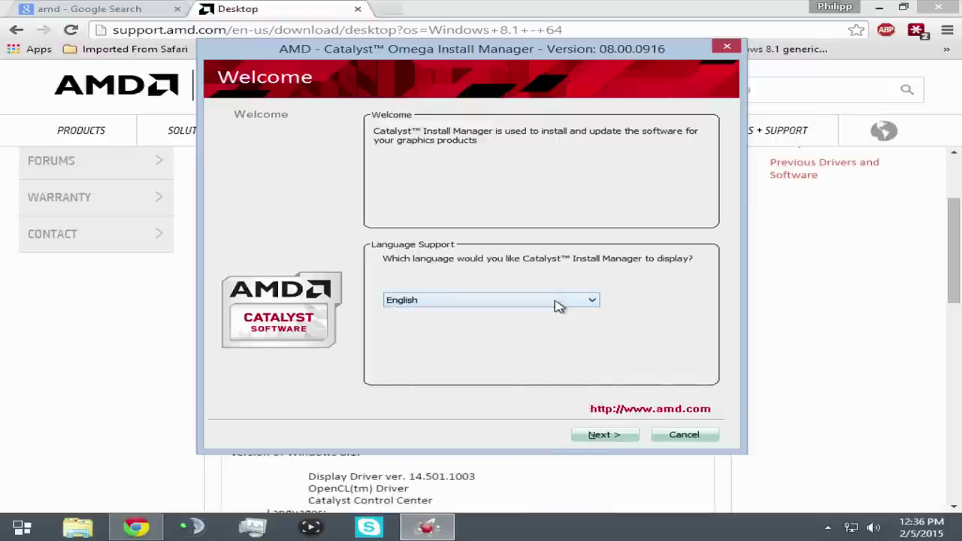
left_click(622, 444)
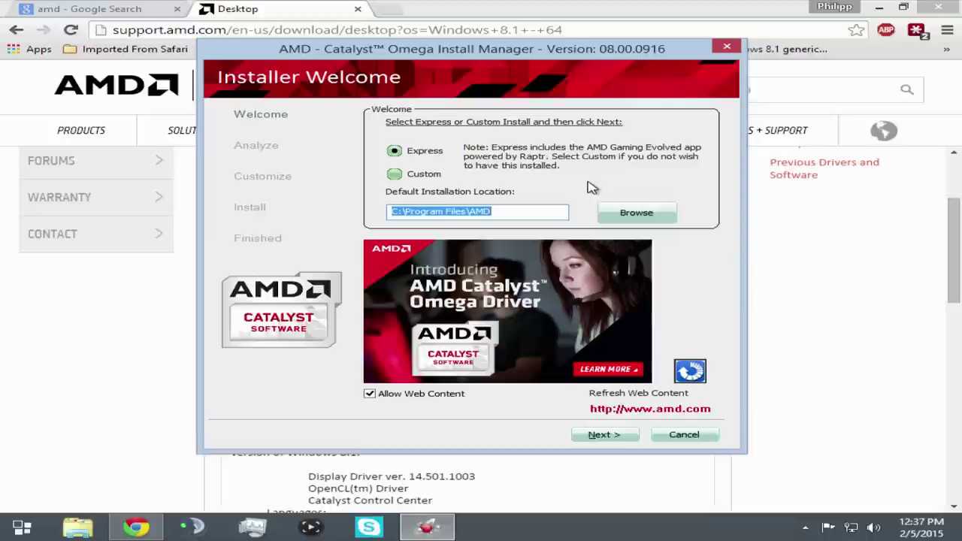
Review the component descriptions, exclude AMD Gaming Evolved App, and continue to the license agreement
left_click(601, 436)
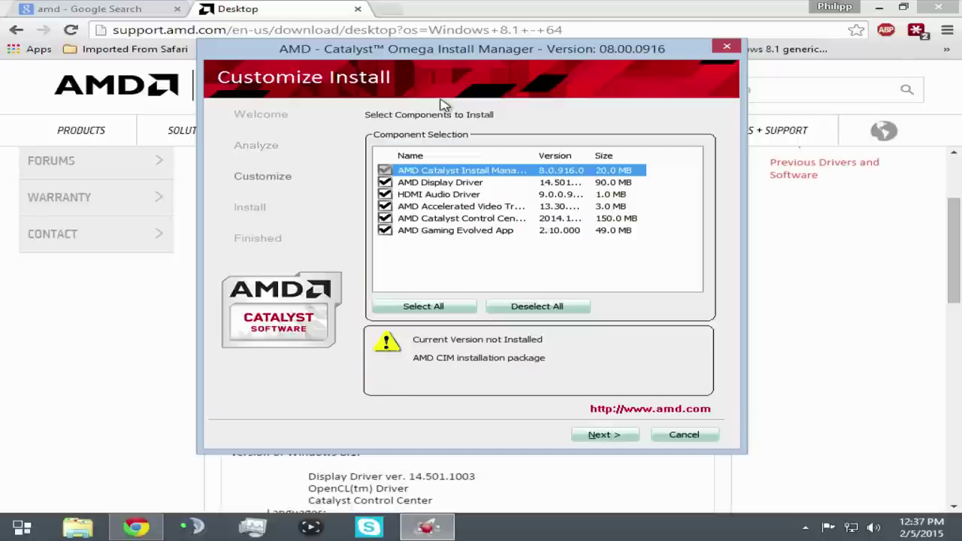
left_click(456, 185)
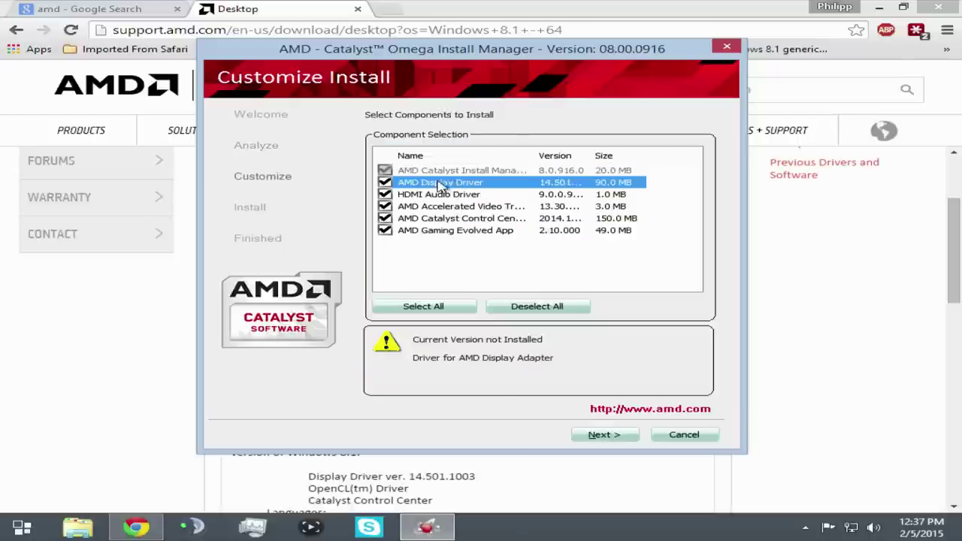
left_click(435, 173)
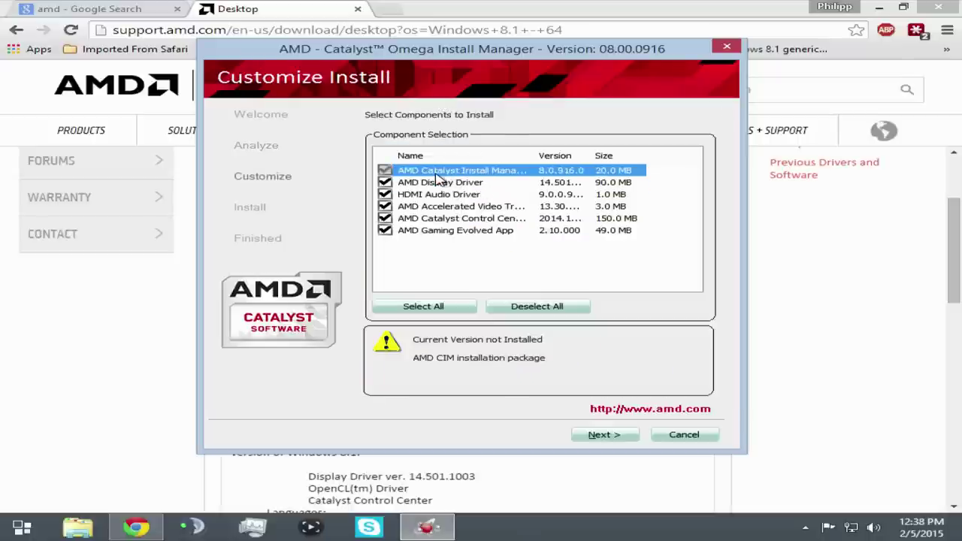
left_click(438, 185)
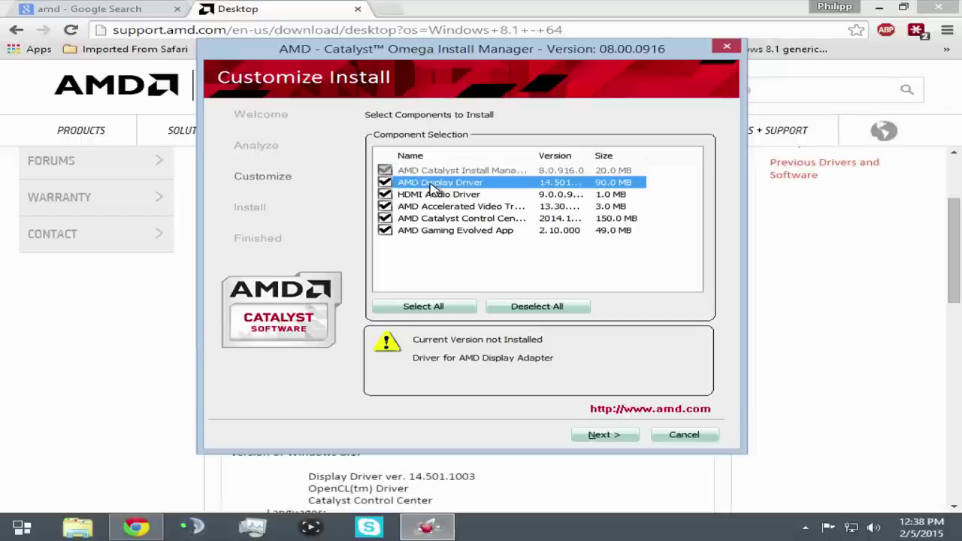
left_click(440, 195)
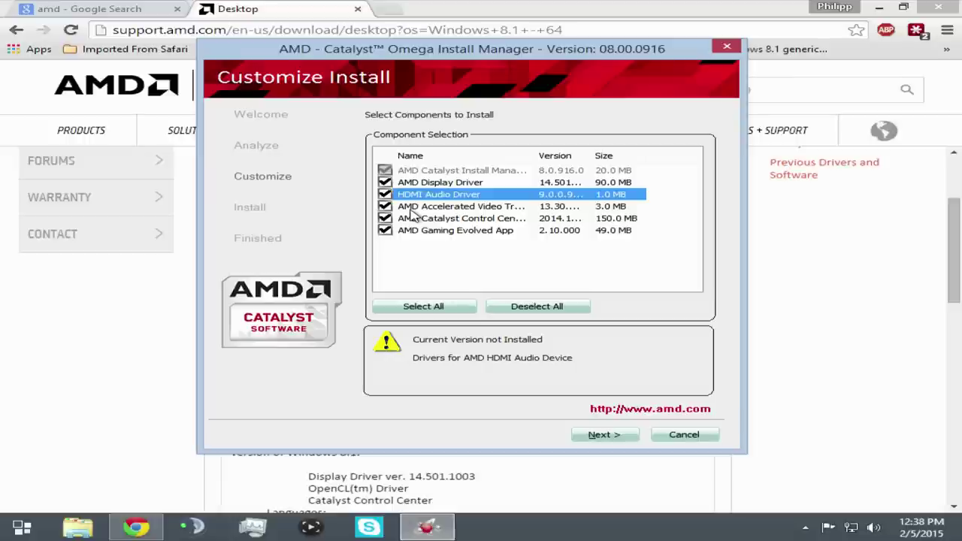
left_click(410, 209)
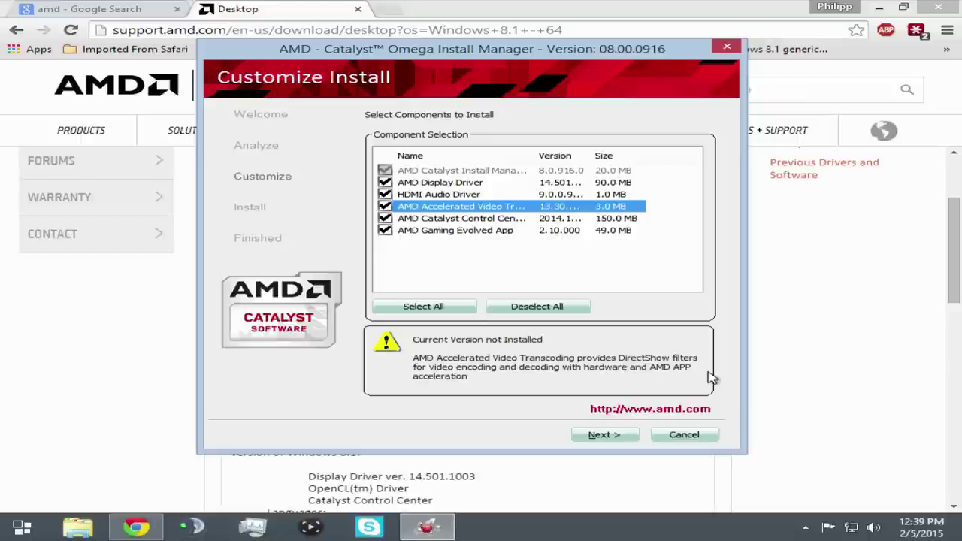
left_click(481, 220)
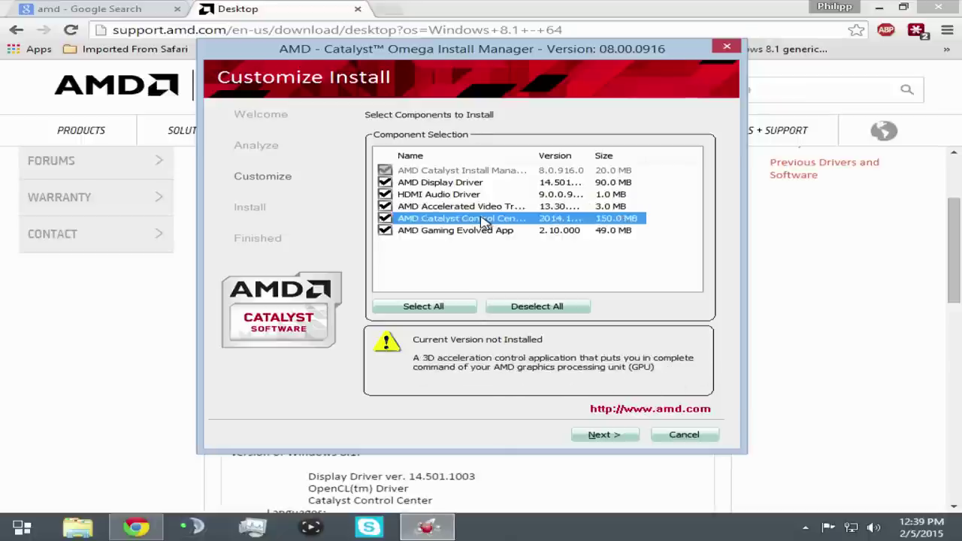
left_click(465, 231)
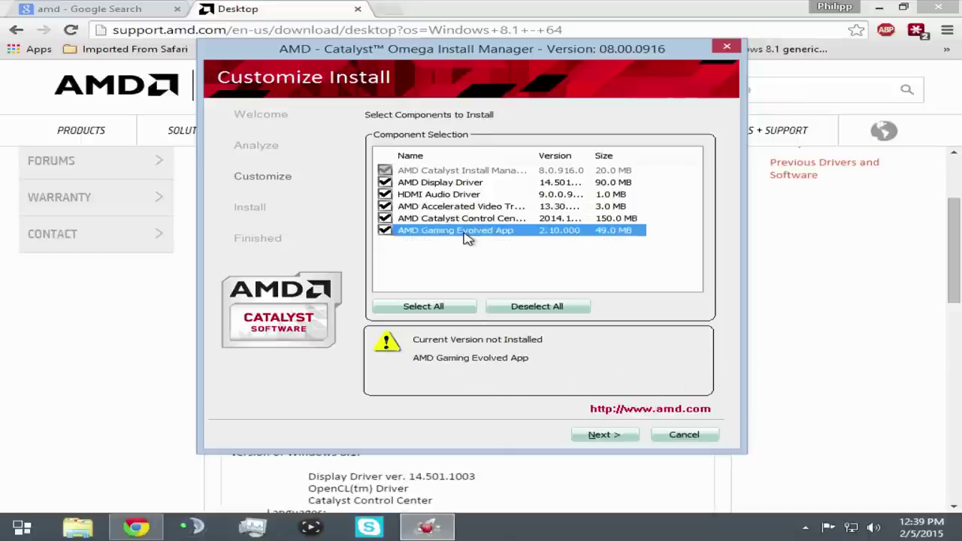
left_click(385, 230)
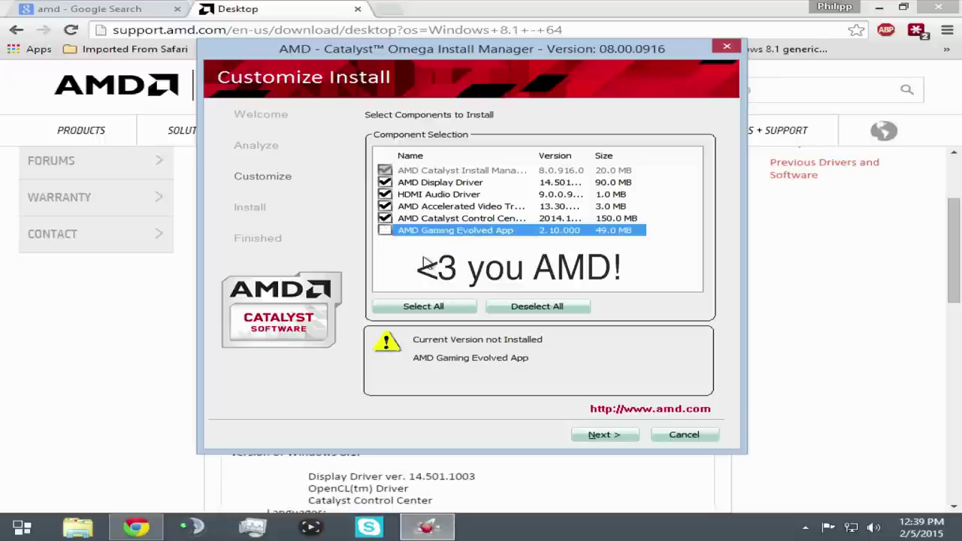
left_click(601, 435)
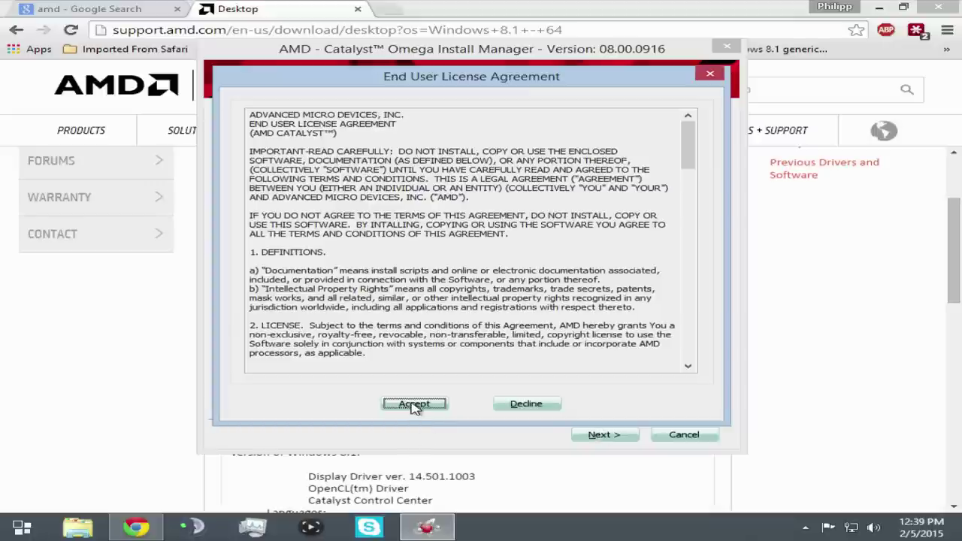
Accept the license, let the driver install, and close the finished installer
left_click(414, 404)
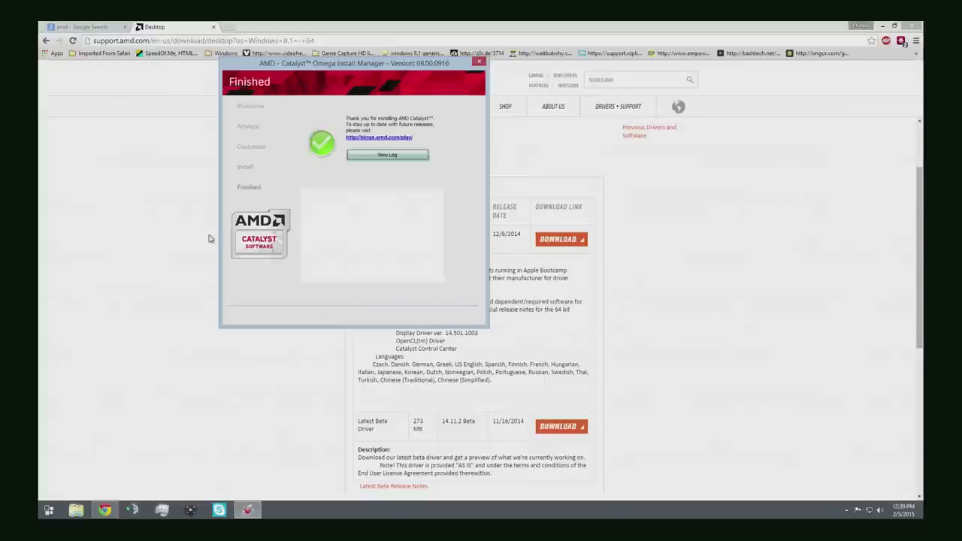
left_click(457, 315)
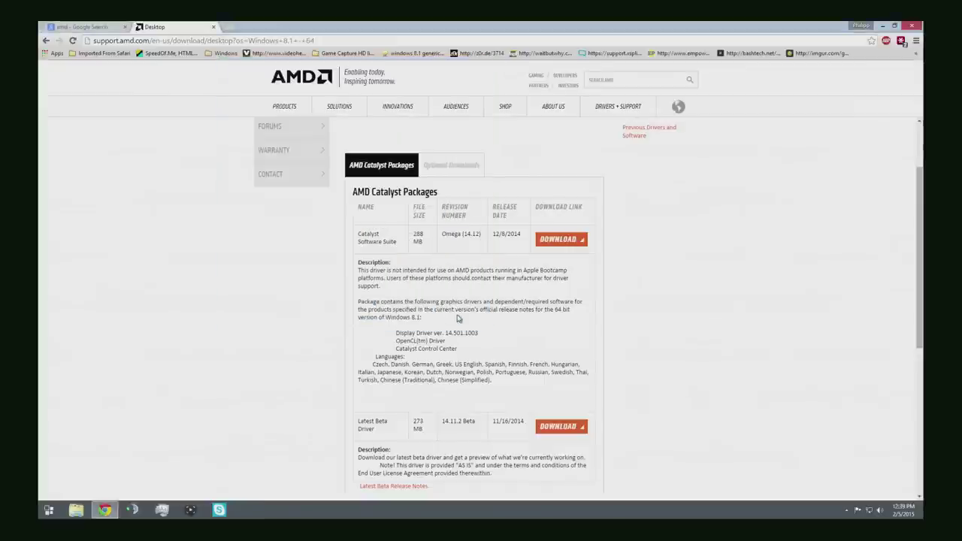
Minimize Chrome to reveal the reboot prompt and agree to restart Windows now
left_click(884, 25)
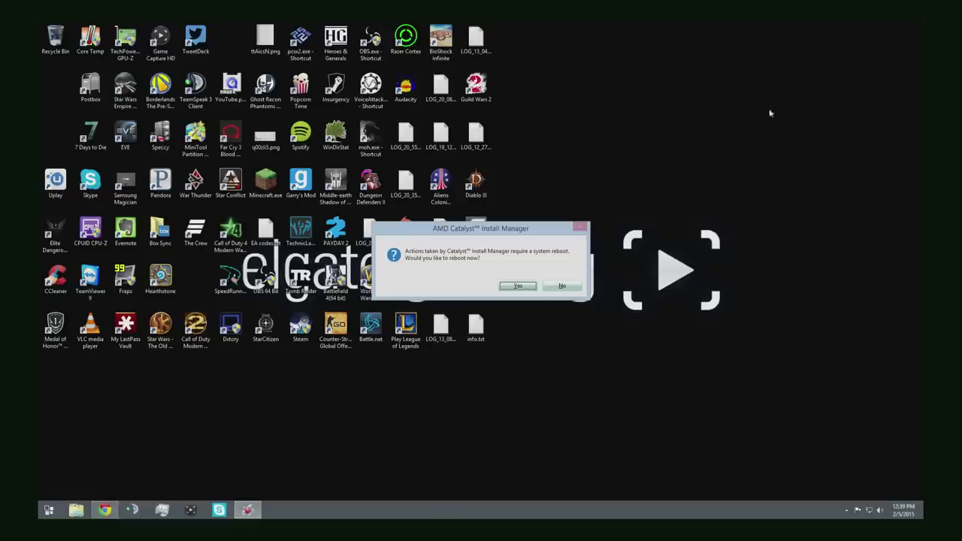
left_click_drag(501, 236, 505, 234)
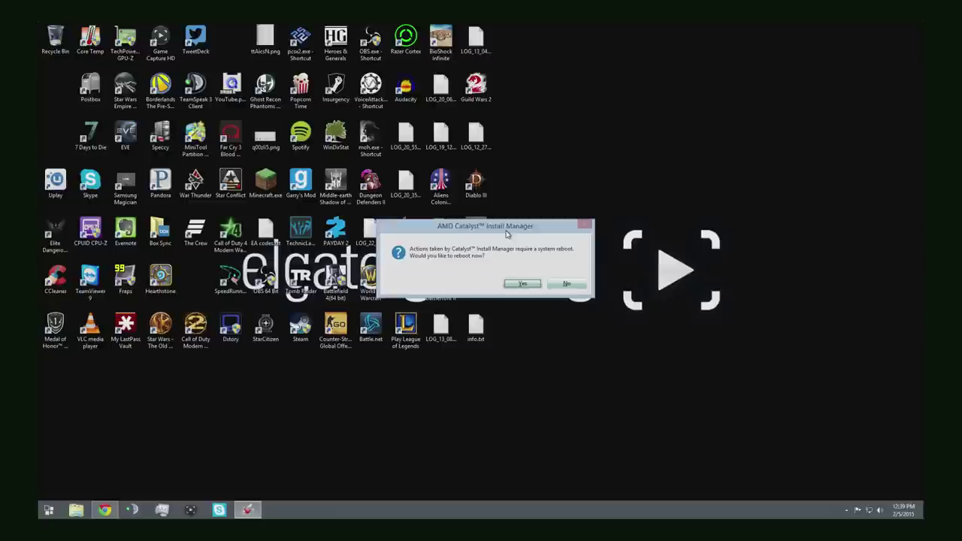
left_click_drag(507, 235, 489, 230)
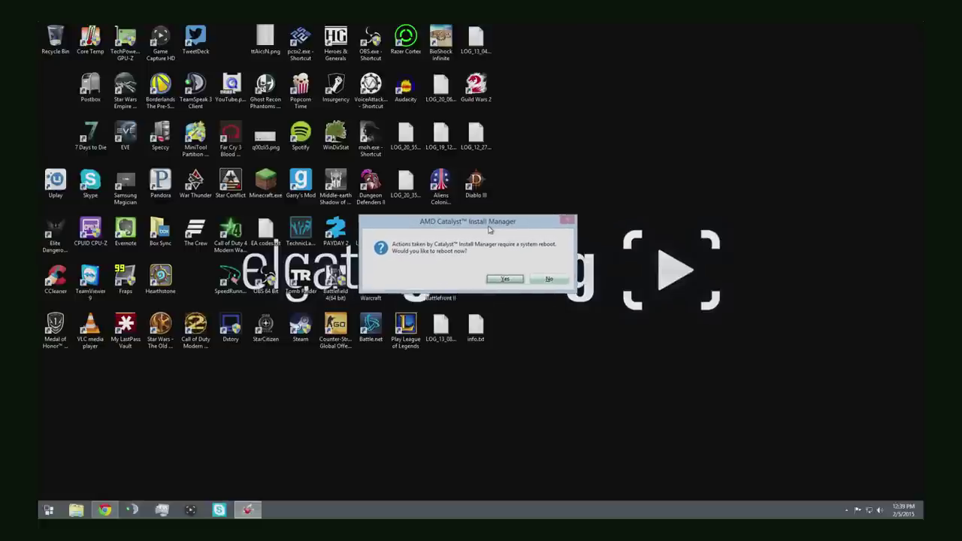
left_click(498, 279)
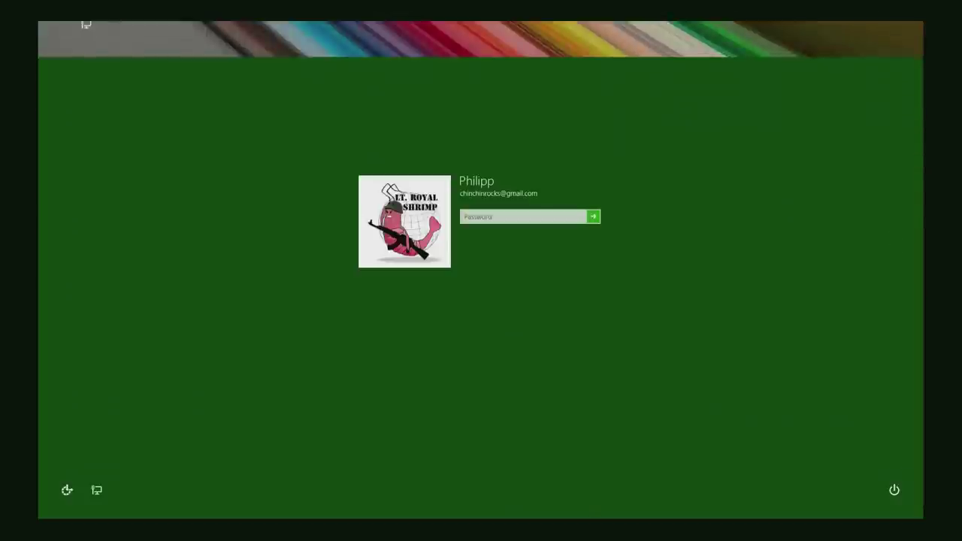
Sign back in to Windows with the account password, clearing an initial sign-in error
type("*********")
key("Return")
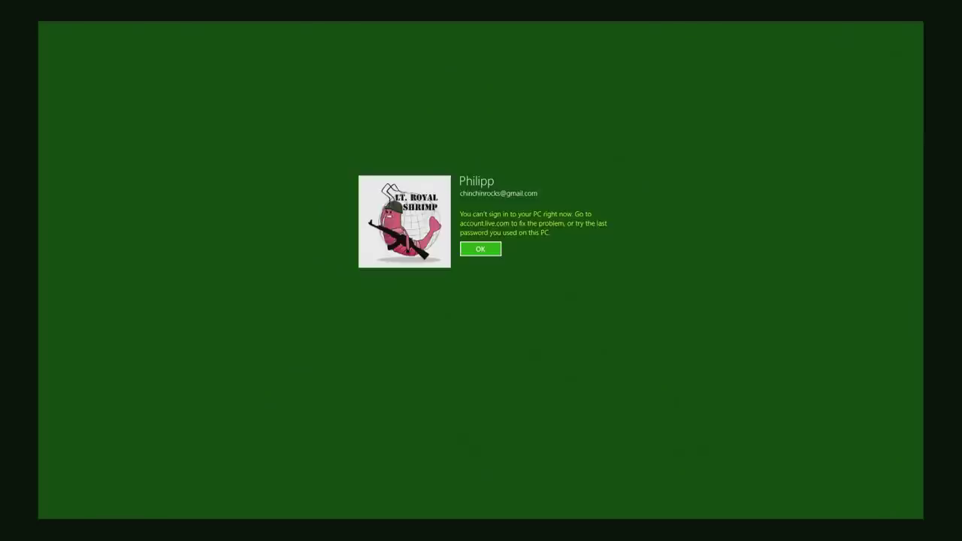
key("Return")
type("*******")
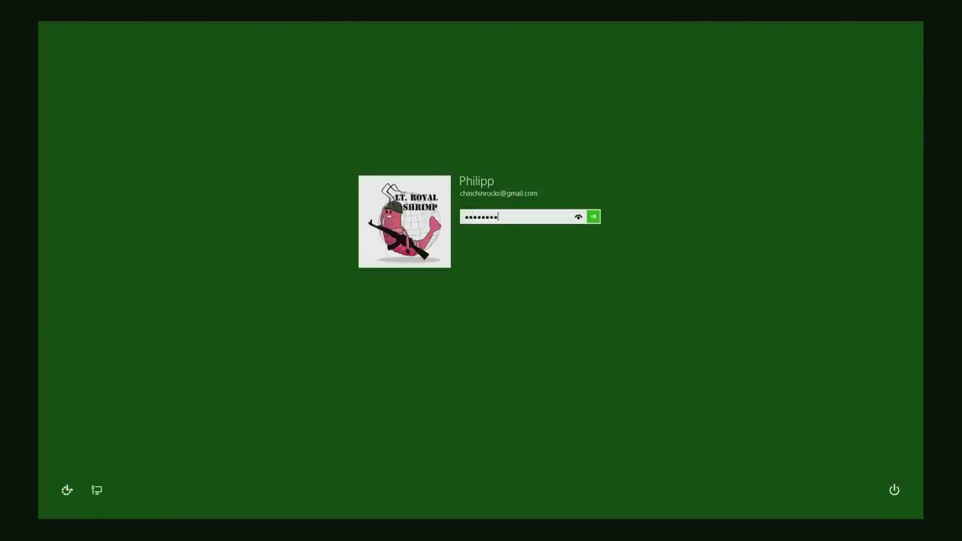
type("**")
key("Return")
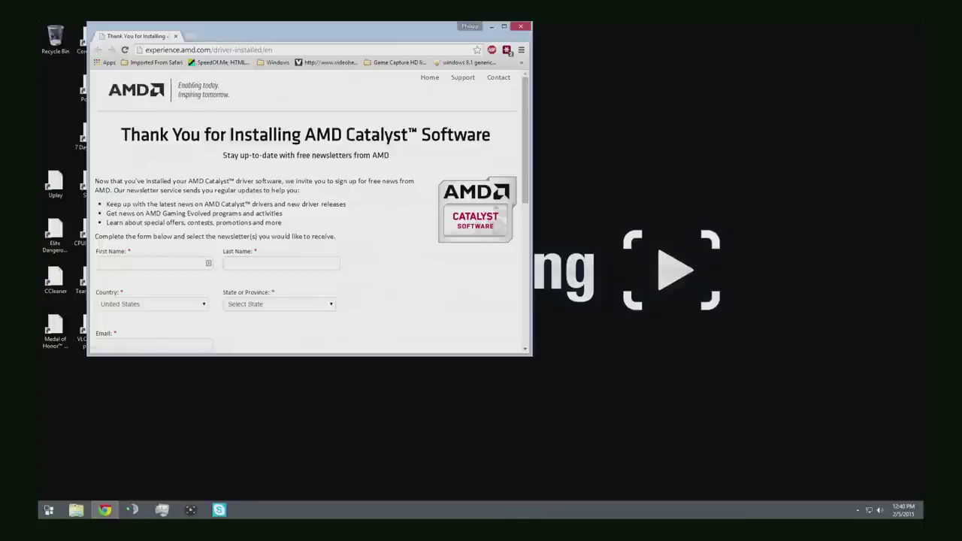
Close the AMD thank-you page and launch Catalyst Control Center from the desktop menu
left_click(520, 26)
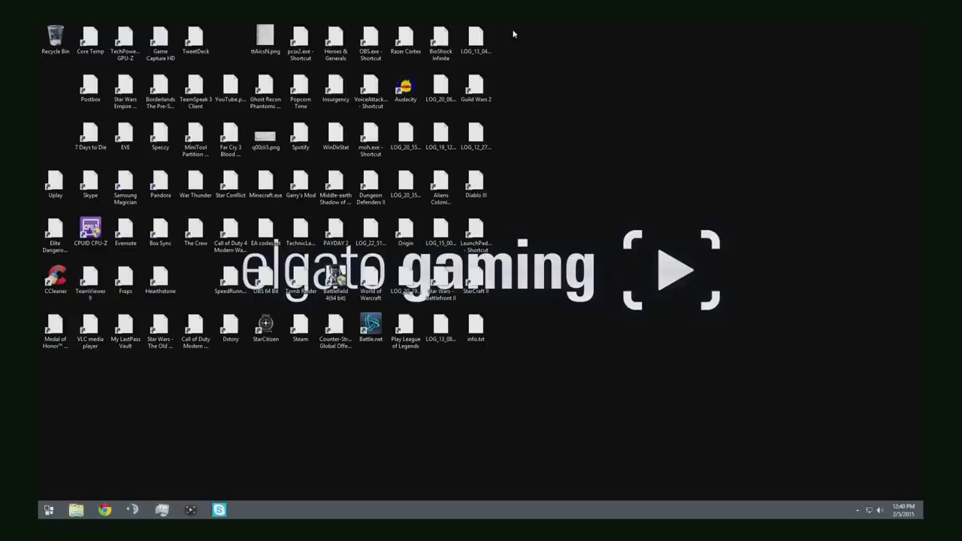
right_click(551, 218)
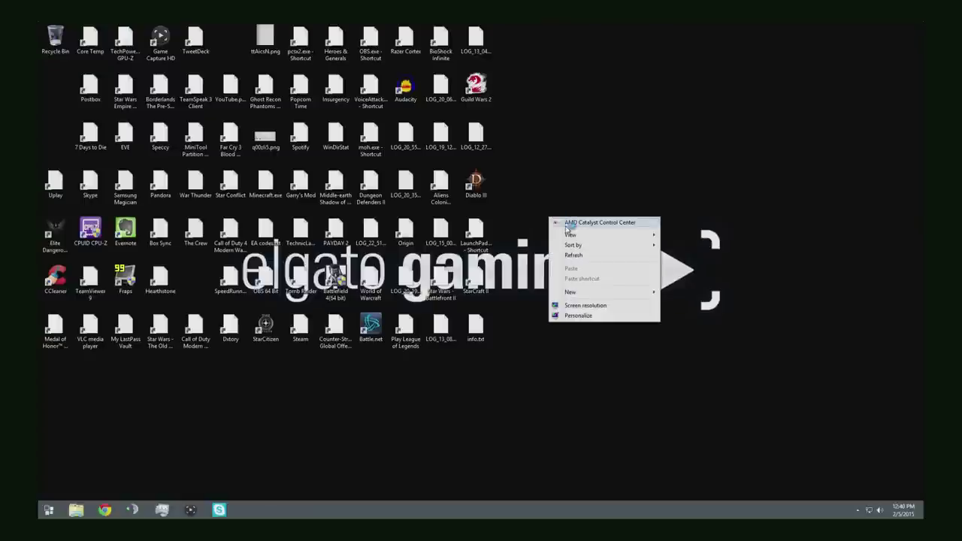
left_click(565, 223)
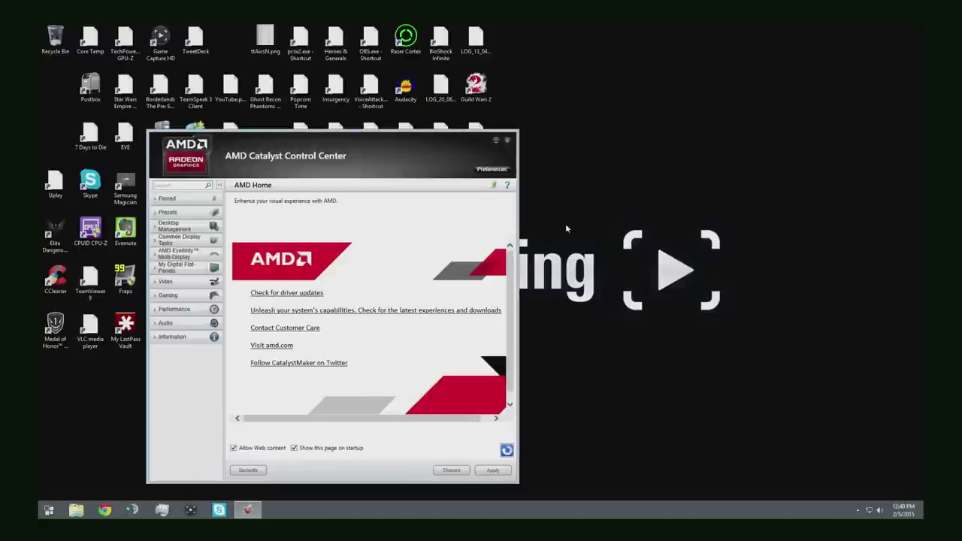
left_click_drag(430, 159, 492, 140)
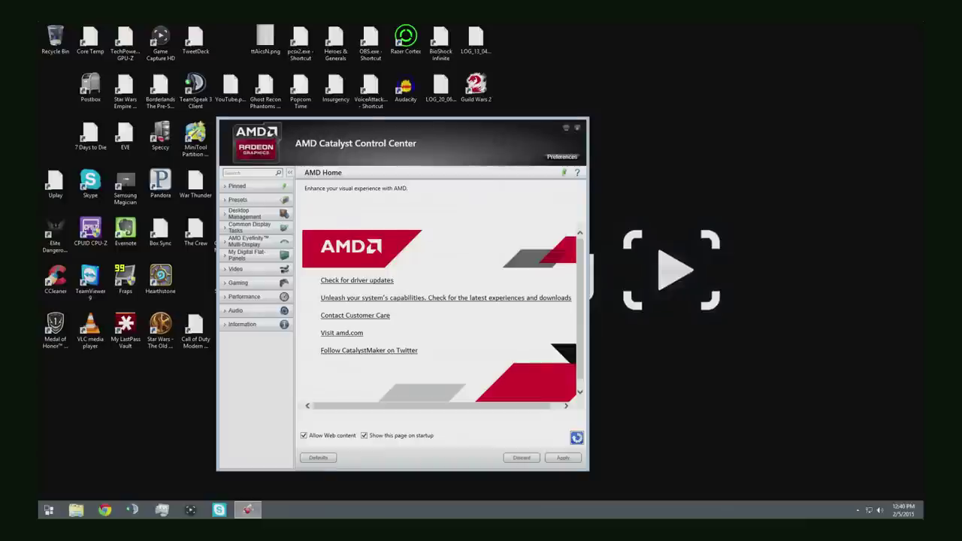
left_click_drag(492, 138, 506, 137)
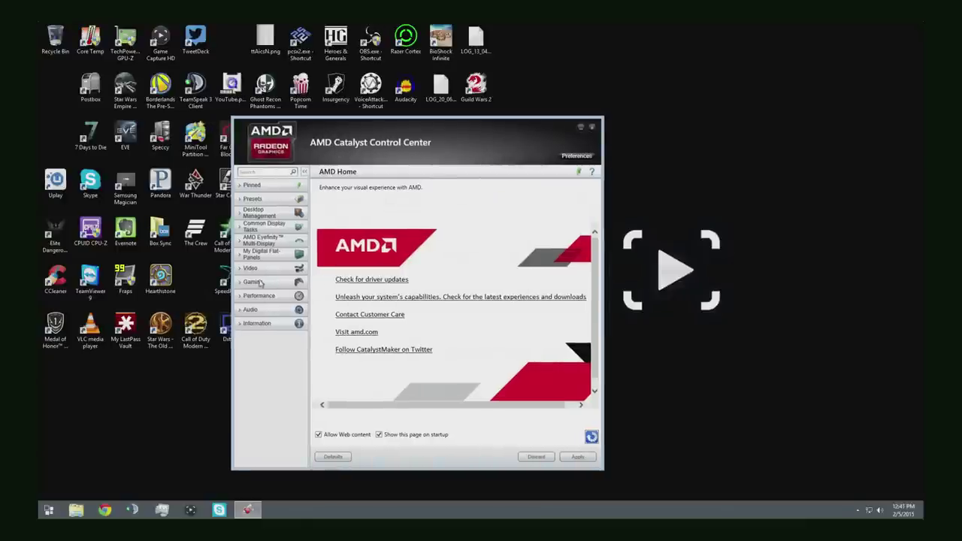
On My Digital Flat-Panels > Scaling Options, slide underscan toward 0% and apply
left_click(262, 255)
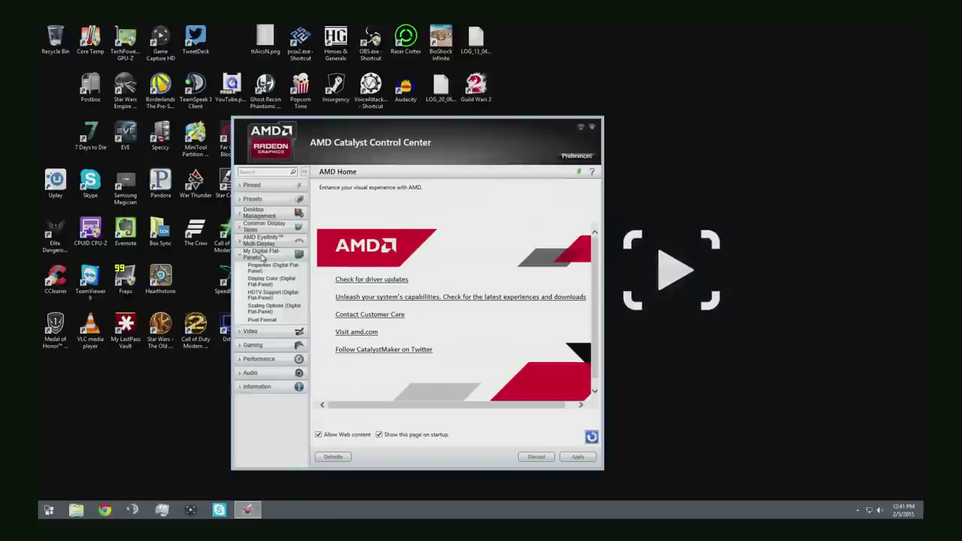
left_click(269, 308)
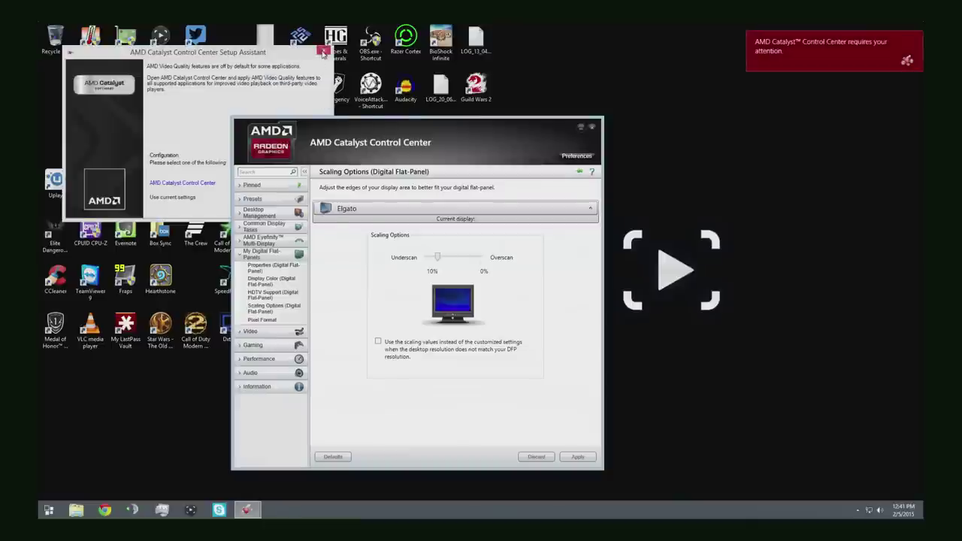
left_click(323, 51)
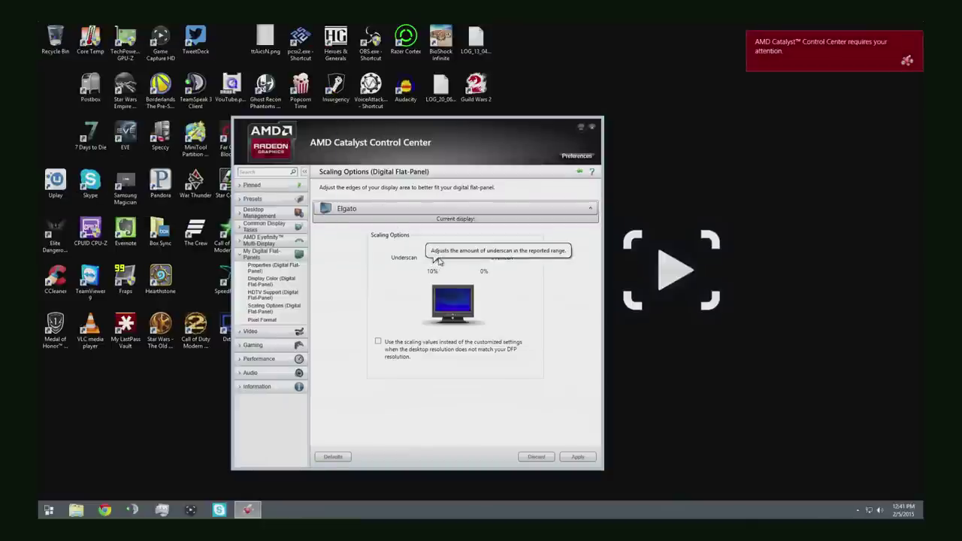
left_click_drag(437, 257, 468, 257)
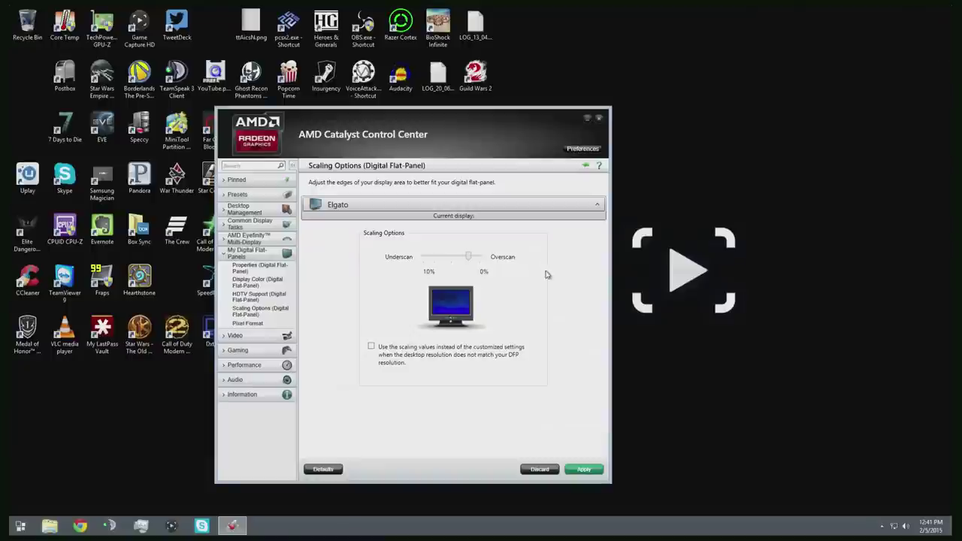
left_click(583, 469)
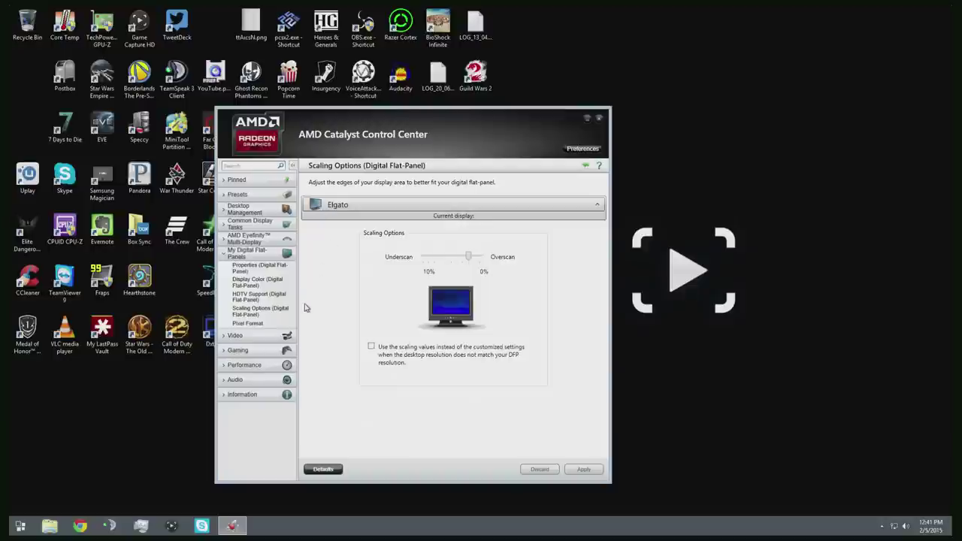
Set Color Pixel Format to RGB 4:4:4 PC Standard (Full RGB) and keep the change
left_click(246, 326)
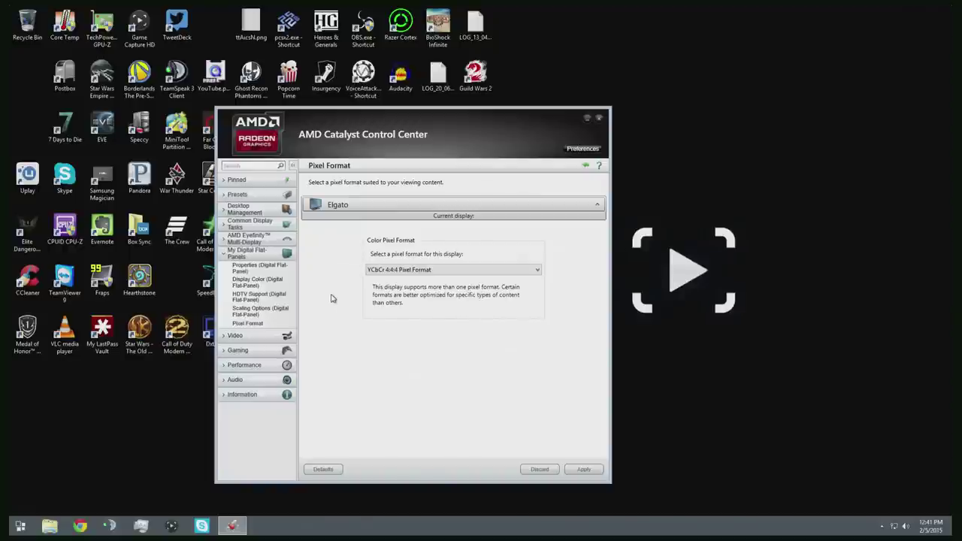
left_click(398, 269)
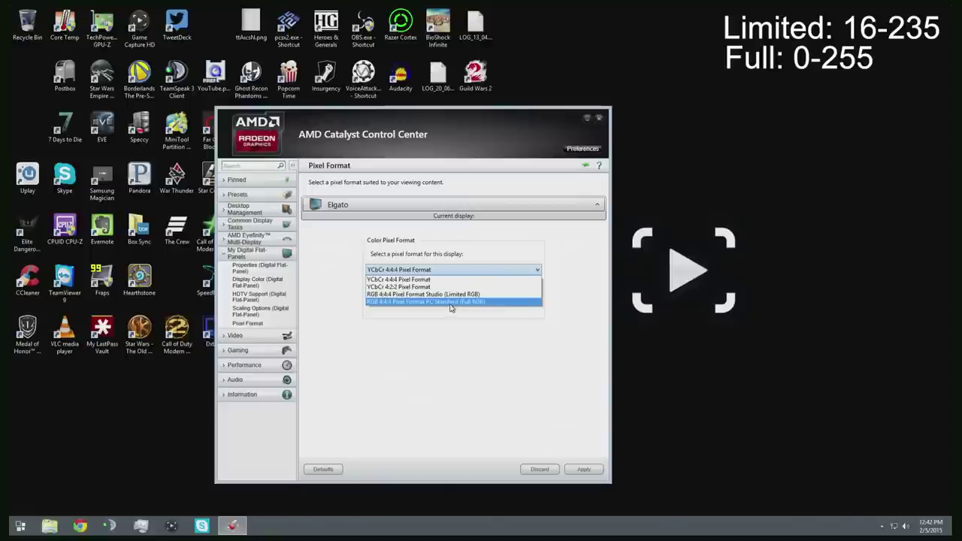
left_click(453, 303)
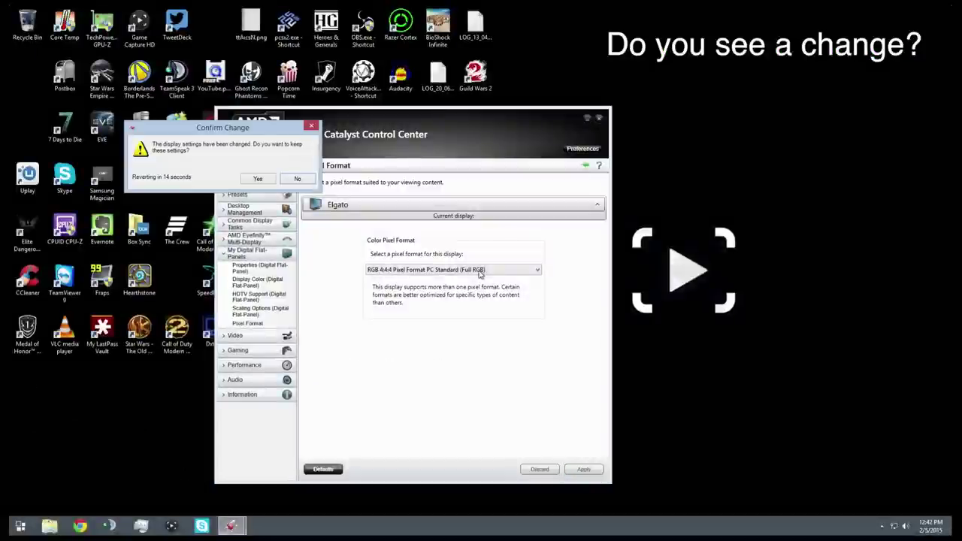
left_click(257, 179)
left_click_drag(350, 131, 535, 123)
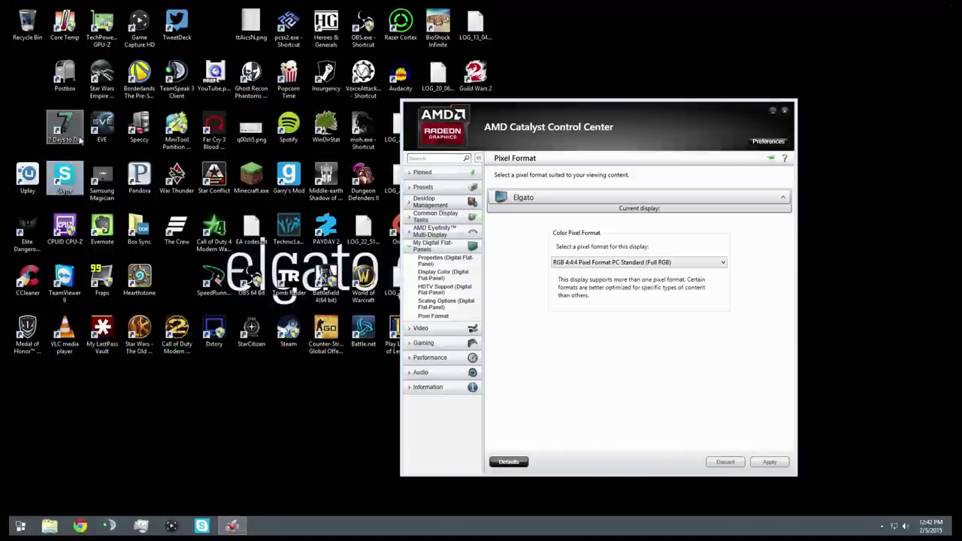
left_click(75, 87)
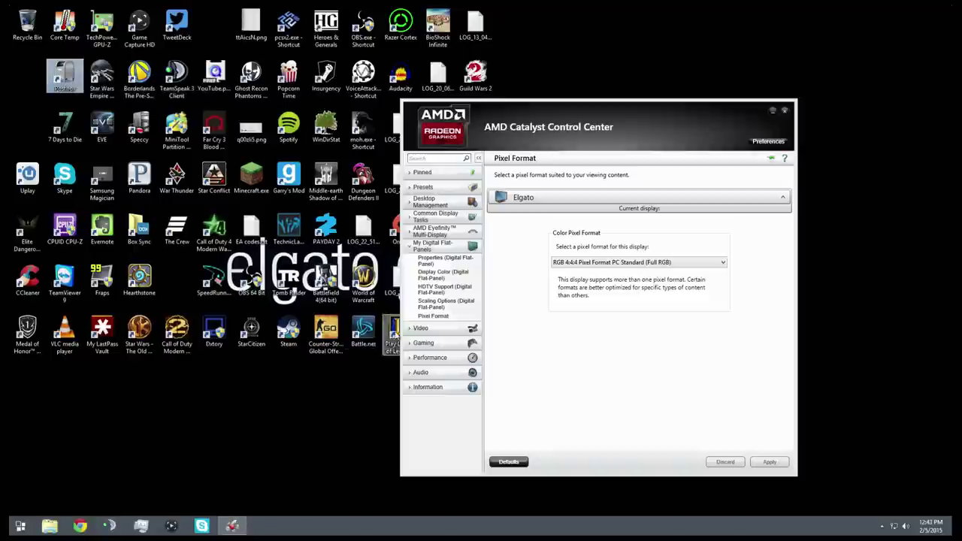
left_click(422, 329)
left_click(422, 329)
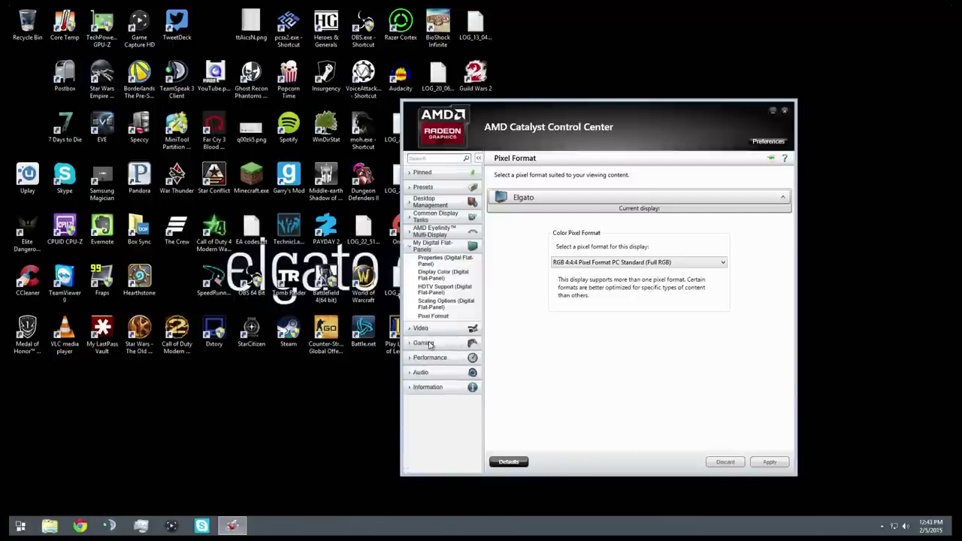
left_click(427, 343)
left_click(433, 367)
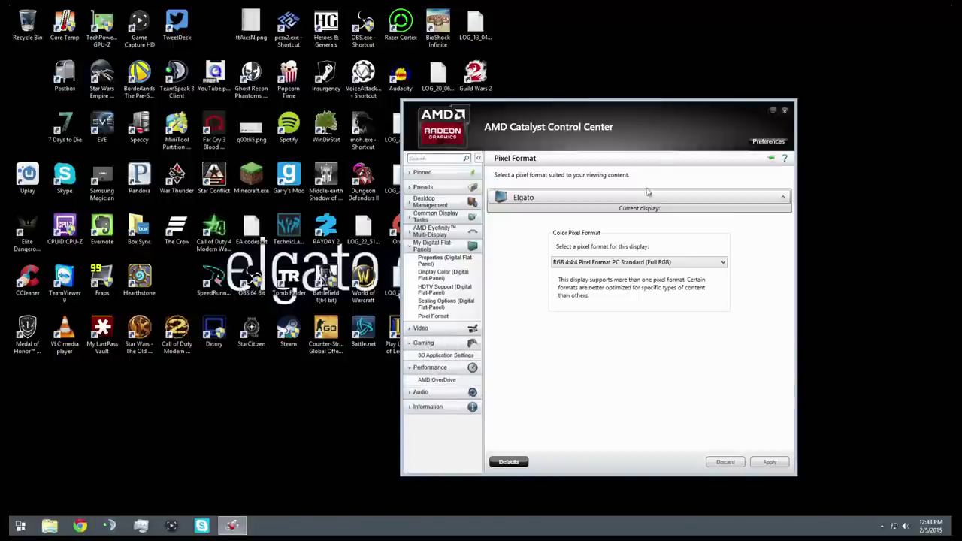
left_click_drag(660, 131, 630, 138)
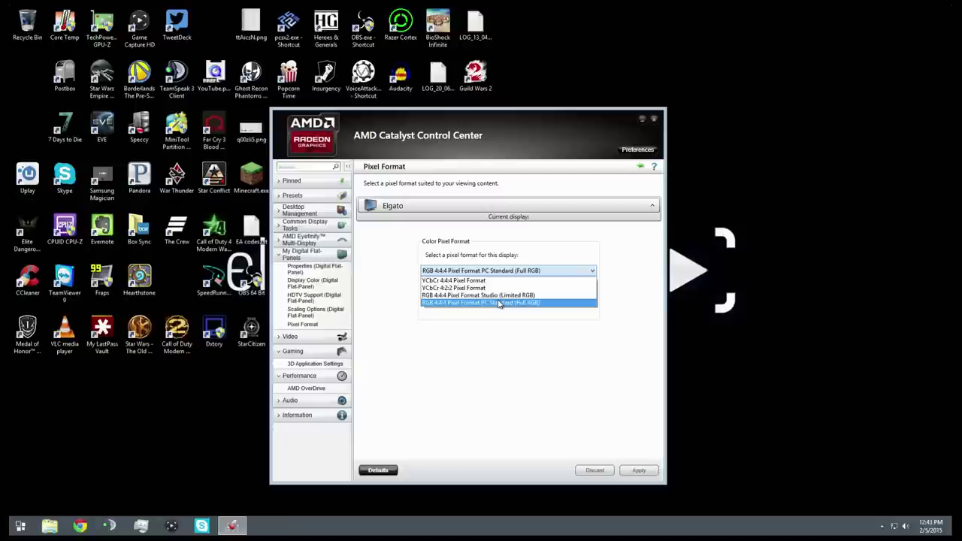
left_click(500, 302)
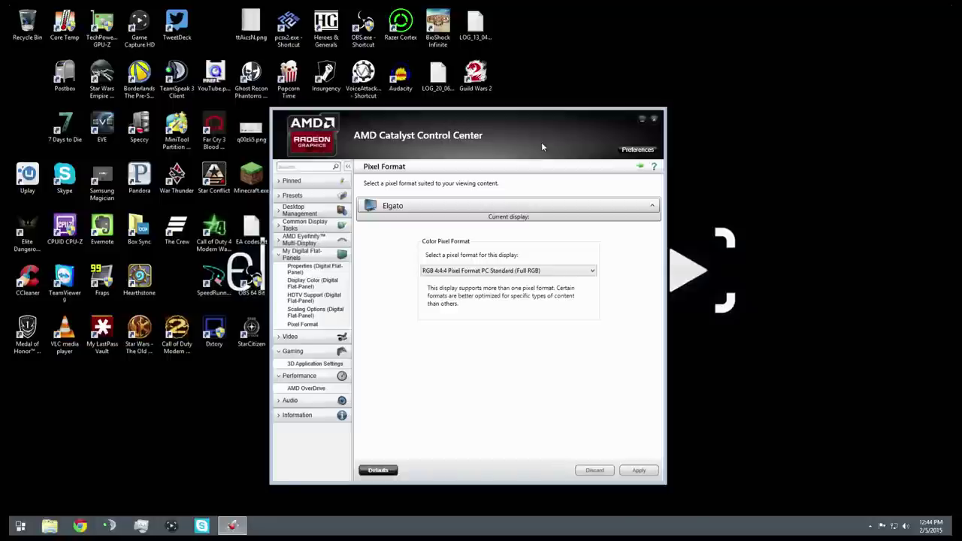
In Scaling Options, drag the Underscan/Overscan slider fully right to 0% and apply
left_click(316, 316)
left_click_drag(501, 259, 588, 262)
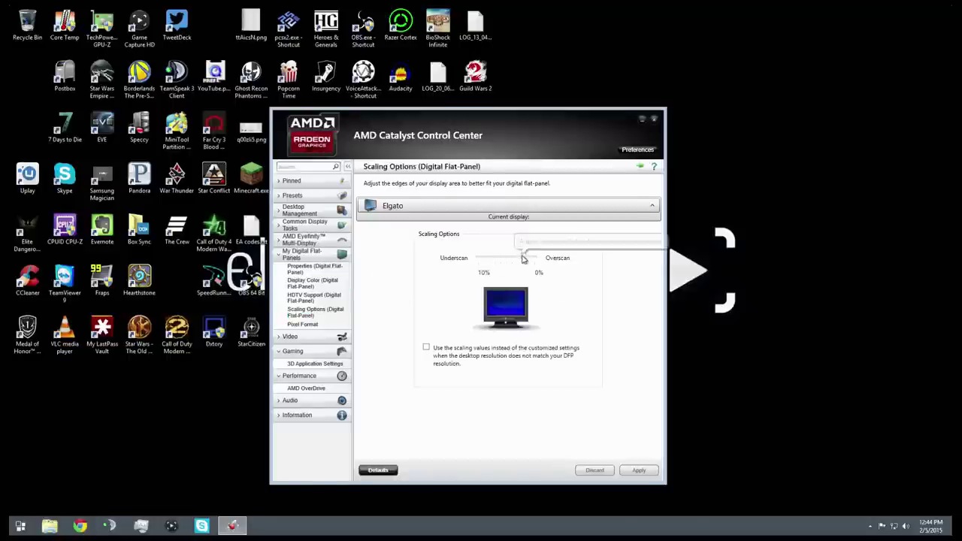
left_click(637, 474)
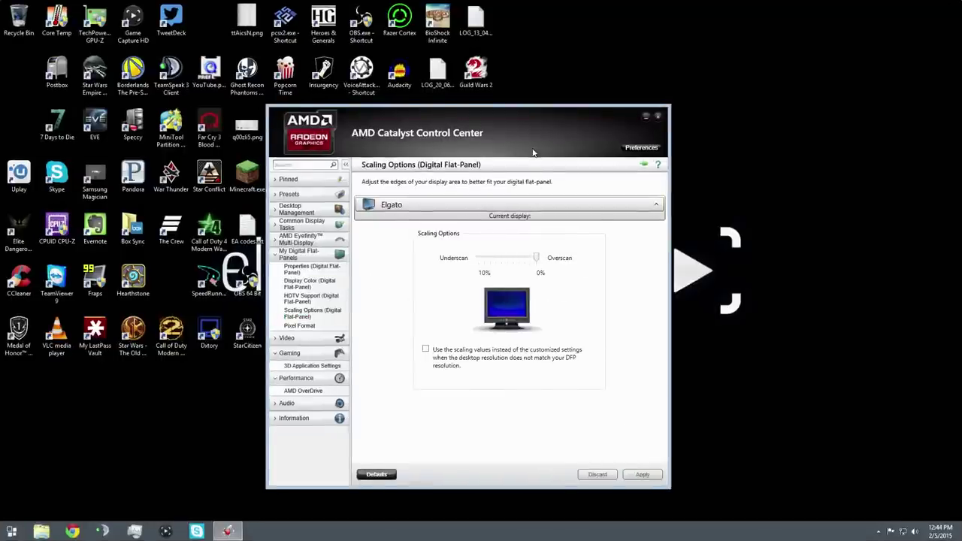
mouse_move(533, 152)
left_mouse_down()
mouse_move(529, 144)
mouse_move(530, 157)
left_mouse_up()
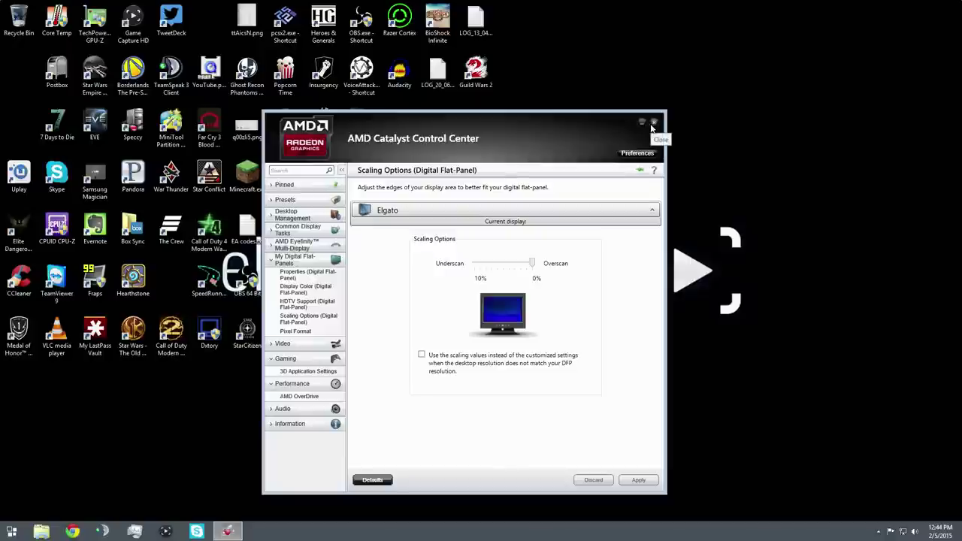
left_click_drag(573, 134, 540, 134)
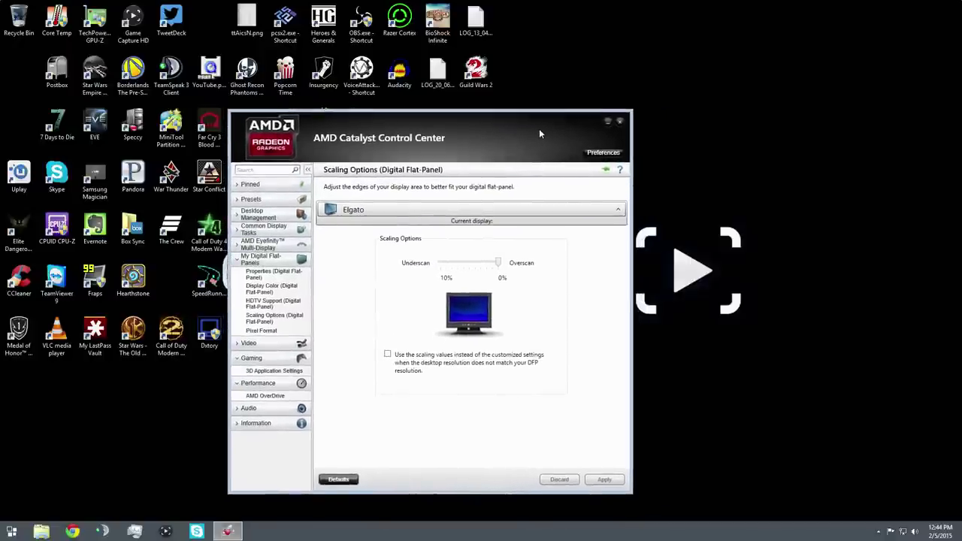